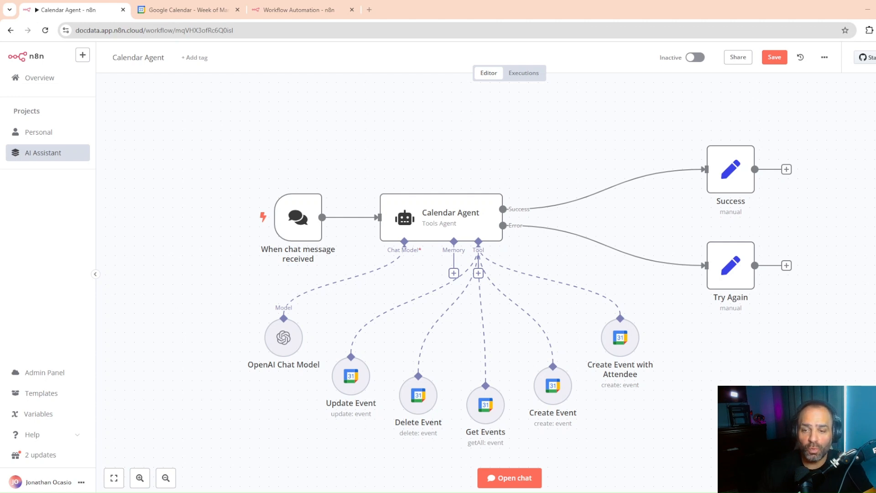
Step: Open the Calendar Agent's chat and resend the earlier message "create a calendar meeting for tomorrow at 8 am title I love you"
{"action": "left_click", "coordinate": [503, 479]}
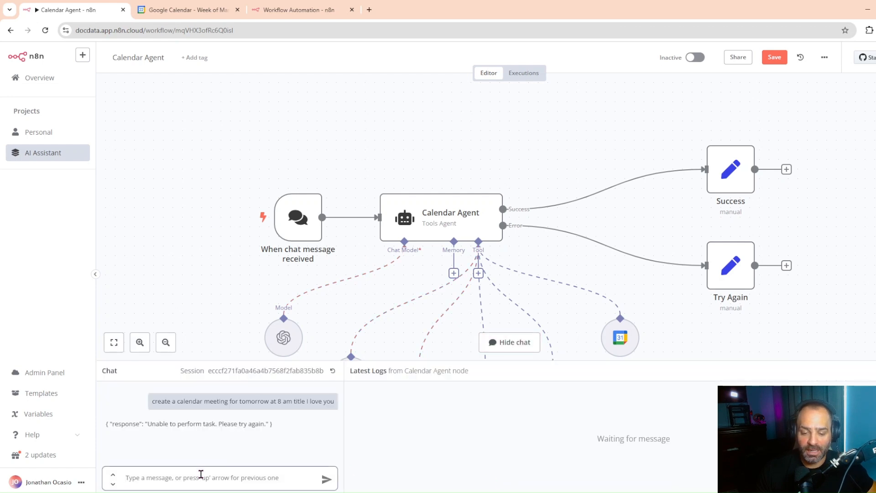
{"action": "left_click_drag", "start_coordinate": [152, 401], "coordinate": [335, 402]}
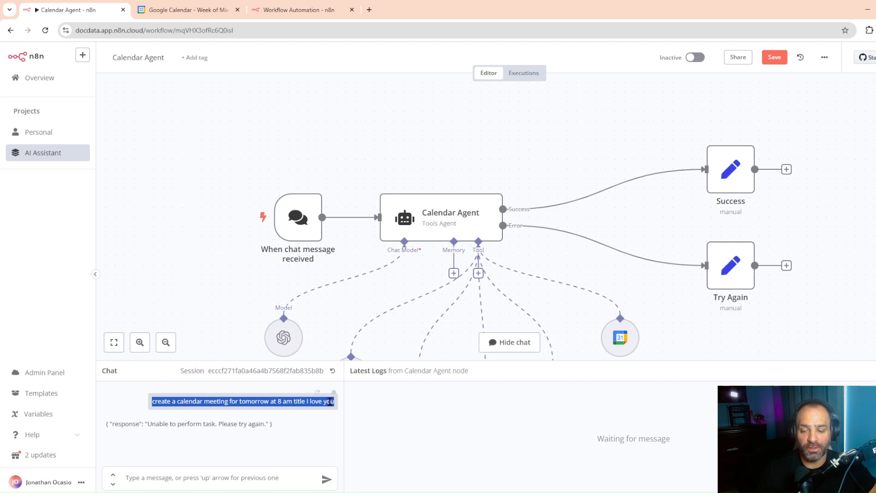
{"action": "right_click", "coordinate": [334, 402]}
{"action": "left_click", "coordinate": [347, 300]}
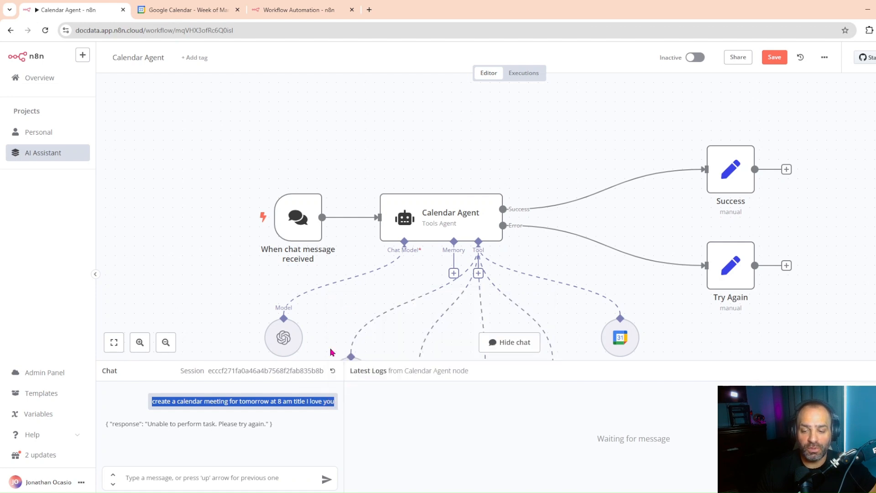
{"action": "right_click", "coordinate": [173, 474]}
{"action": "left_click", "coordinate": [200, 365]}
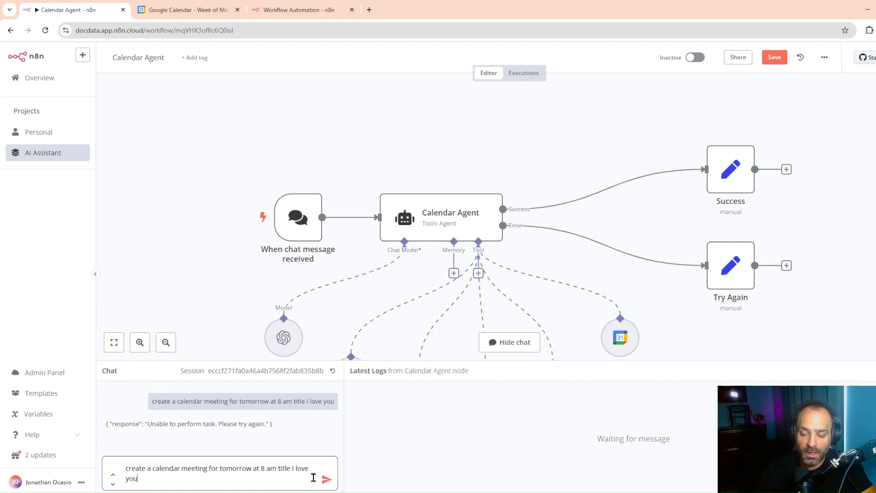
{"action": "left_click", "coordinate": [327, 478]}
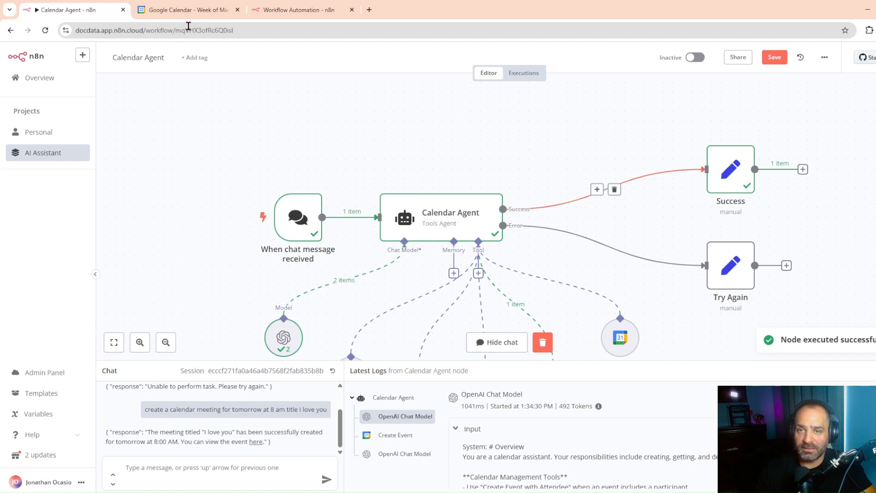
Step: Switch to Google Calendar and delete the 8 – 9am "I love you" event on Sunday, March 23
{"action": "left_click", "coordinate": [197, 10]}
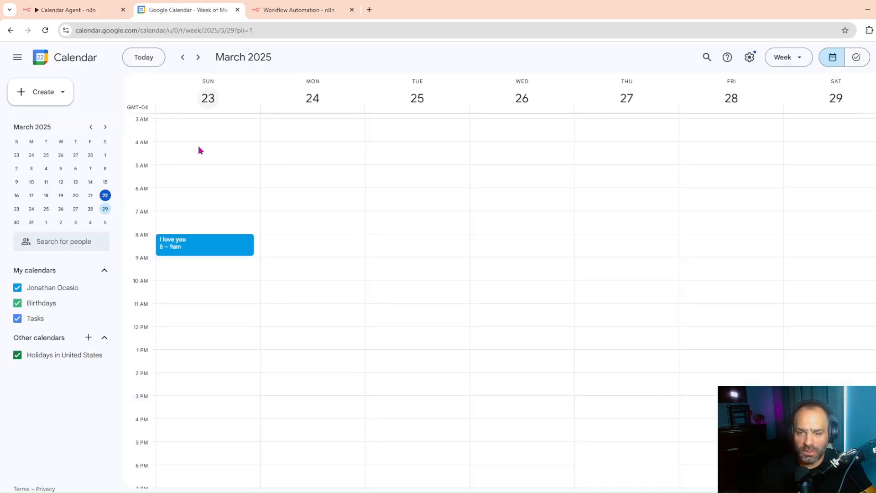
{"action": "right_click", "coordinate": [197, 246]}
{"action": "left_click", "coordinate": [232, 270]}
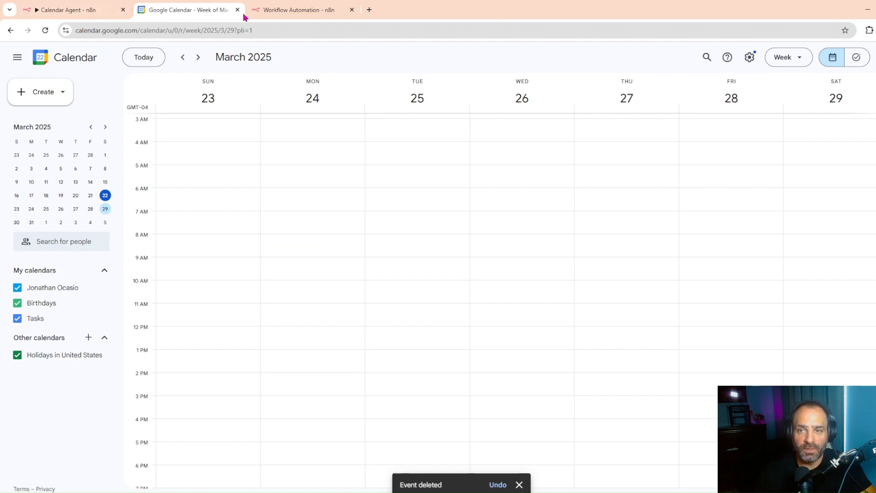
Step: Detach the Calendar Agent tab from the browser window and rename the blank n8n workflow to "AI Assistant Calendar"
{"action": "left_click_drag", "start_coordinate": [66, 14], "coordinate": [0, 213]}
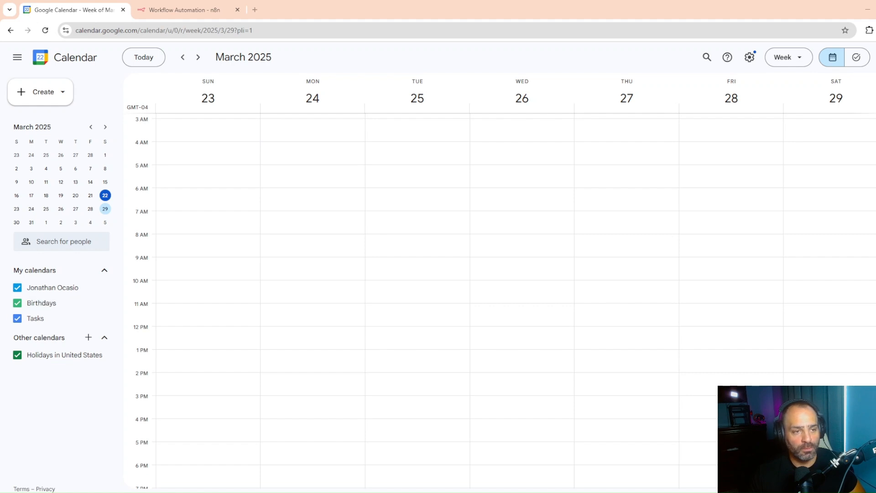
{"action": "left_click", "coordinate": [203, 11]}
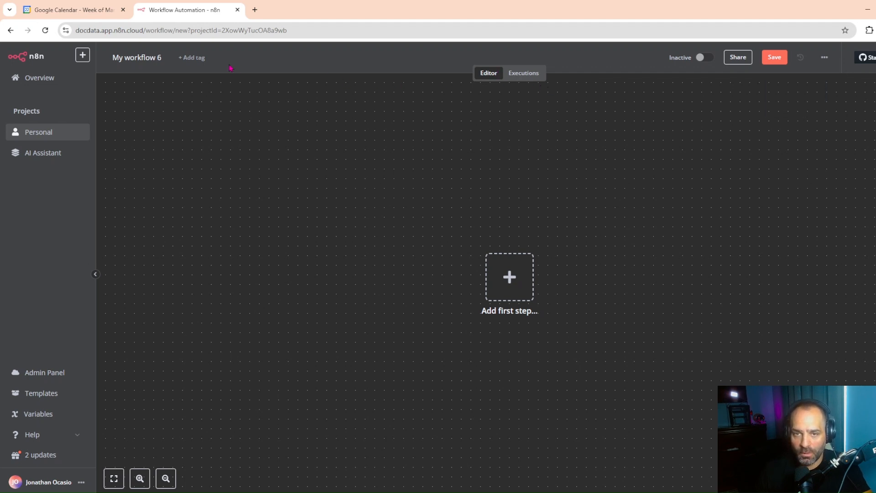
{"action": "left_click", "coordinate": [159, 61]}
{"action": "key", "text": "BackSpace"}
{"action": "key", "text": "BackSpace"}
{"action": "key", "text": "BackSpace"}
{"action": "key", "text": "BackSpace"}
{"action": "key", "text": "BackSpace"}
{"action": "key", "text": "BackSpace"}
{"action": "key", "text": "BackSpace"}
{"action": "key", "text": "BackSpace"}
{"action": "key", "text": "BackSpace"}
{"action": "key", "text": "BackSpace"}
{"action": "key", "text": "BackSpace"}
{"action": "key", "text": "BackSpace"}
{"action": "key", "text": "BackSpace"}
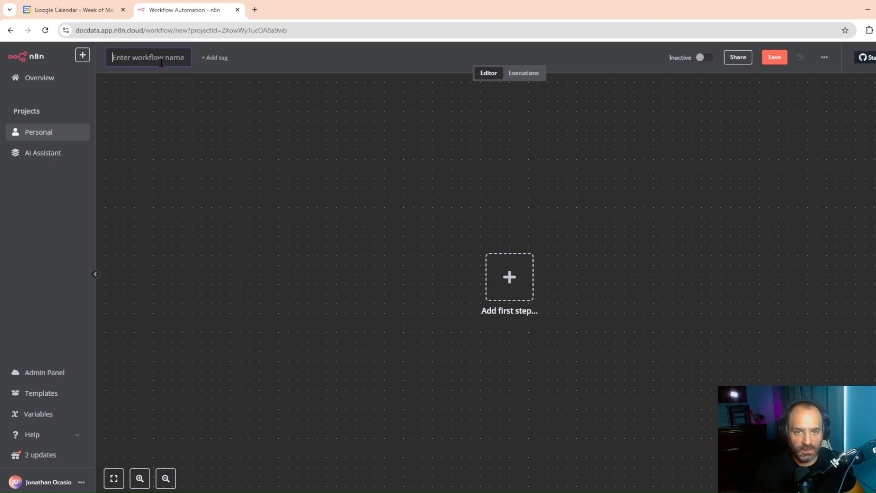
{"action": "type", "text": "AI Ass"}
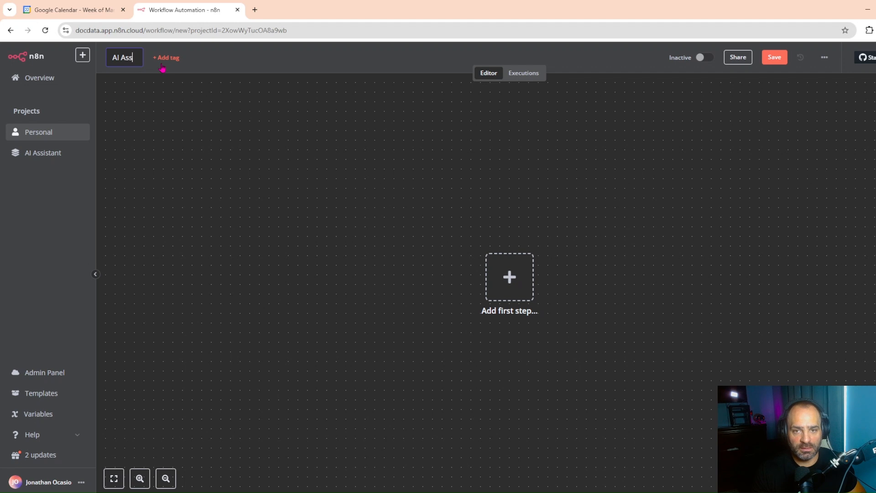
{"action": "type", "text": "iss"}
{"action": "key", "text": "BackSpace"}
{"action": "type", "text": "tant"}
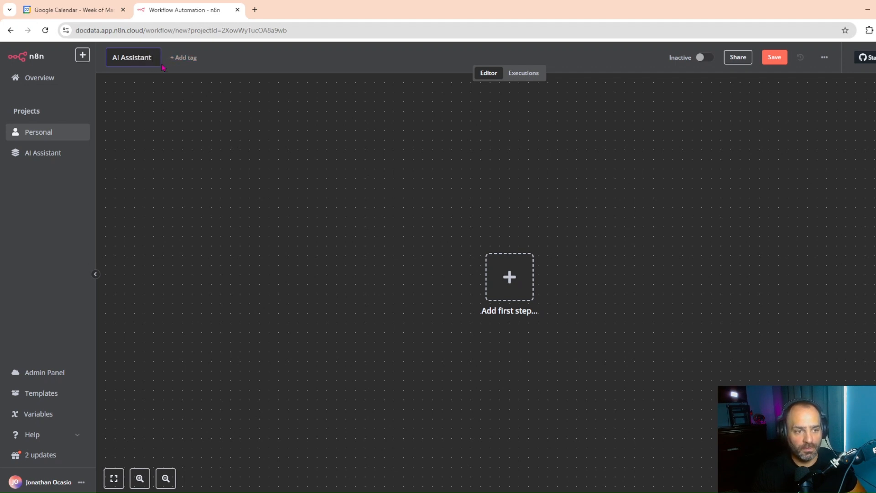
{"action": "type", "text": " Calen"}
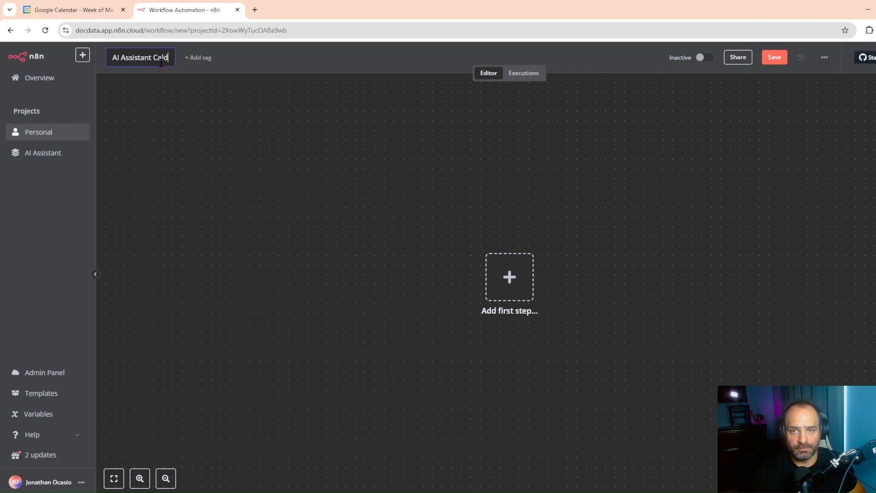
{"action": "type", "text": "dar"}
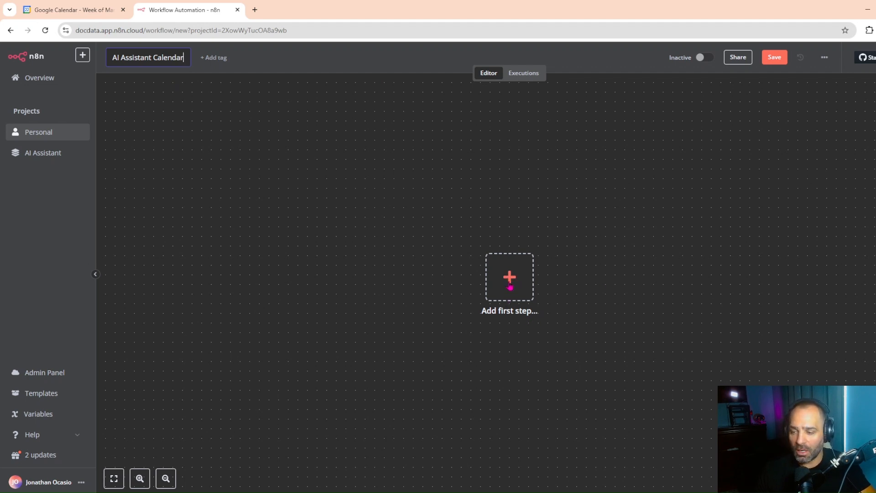
Step: Add an On chat message trigger as the workflow's first step and show the chat on the canvas
{"action": "left_click", "coordinate": [510, 286]}
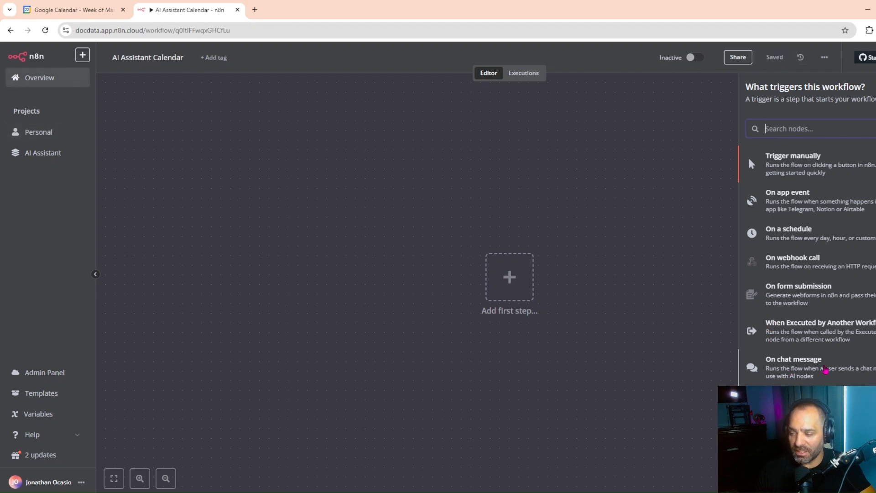
{"action": "left_click", "coordinate": [825, 371]}
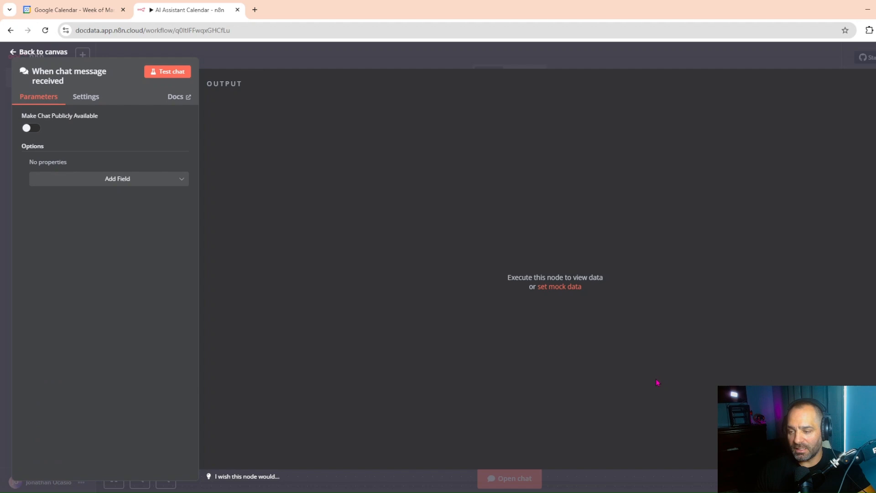
{"action": "left_click", "coordinate": [36, 53]}
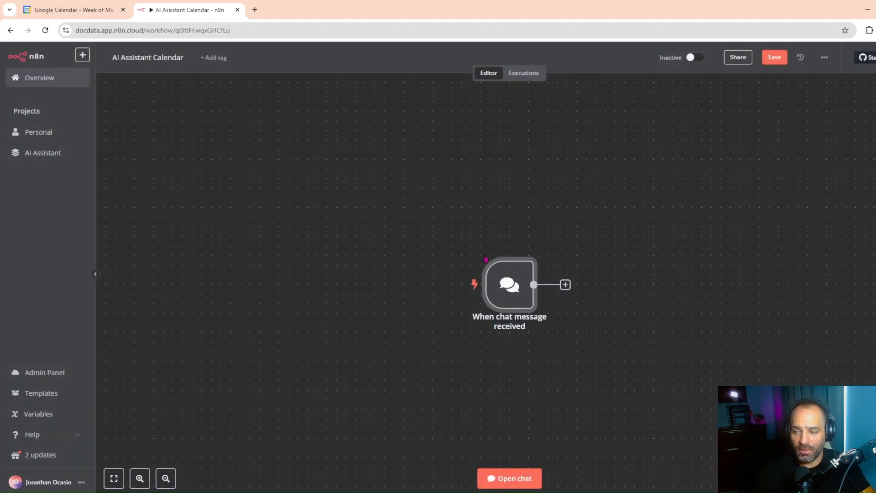
{"action": "left_click_drag", "start_coordinate": [510, 345], "coordinate": [477, 300]}
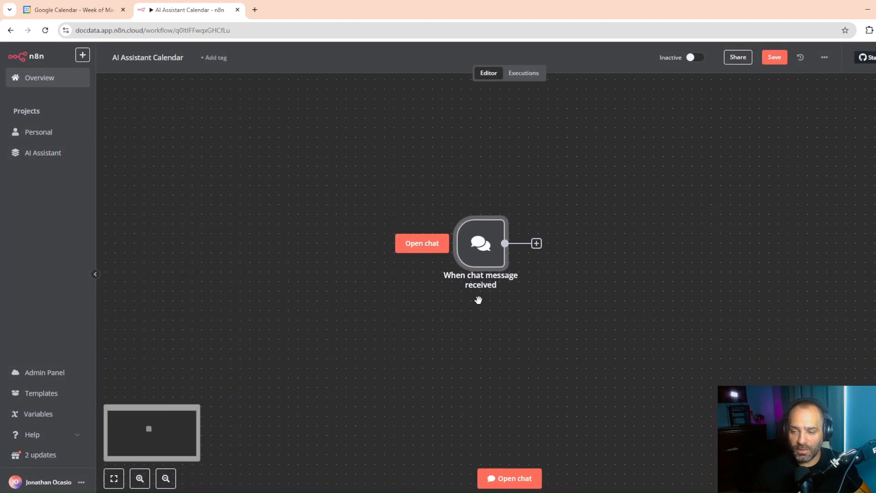
{"action": "left_click", "coordinate": [510, 478]}
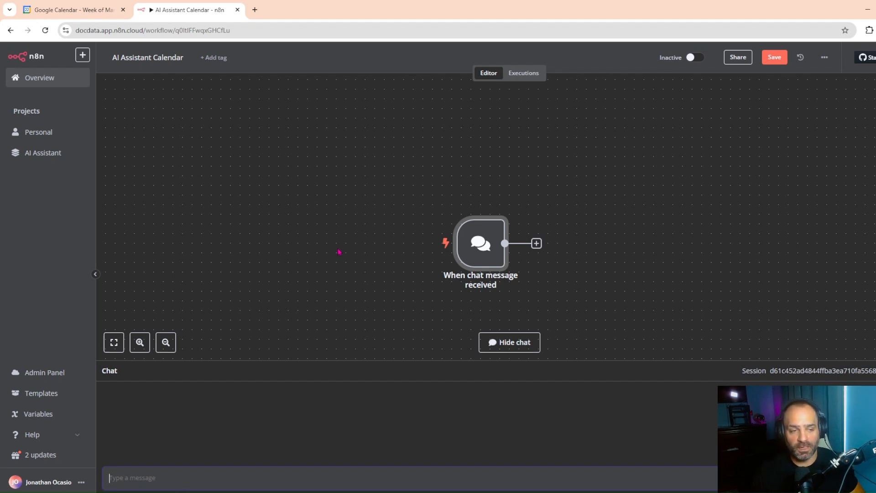
Step: Add an AI Agent node connected after the chat message trigger and return to the canvas
{"action": "left_click_drag", "start_coordinate": [345, 250], "coordinate": [357, 264]}
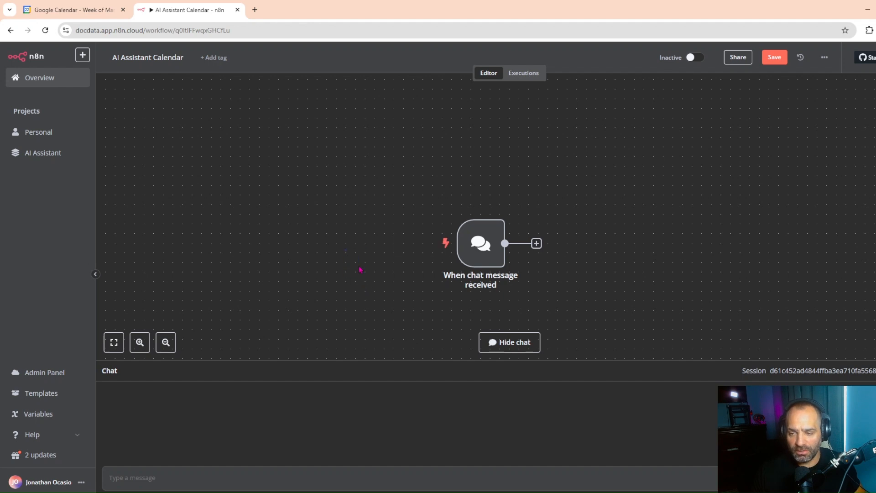
{"action": "left_click_drag", "start_coordinate": [378, 293], "coordinate": [324, 242]}
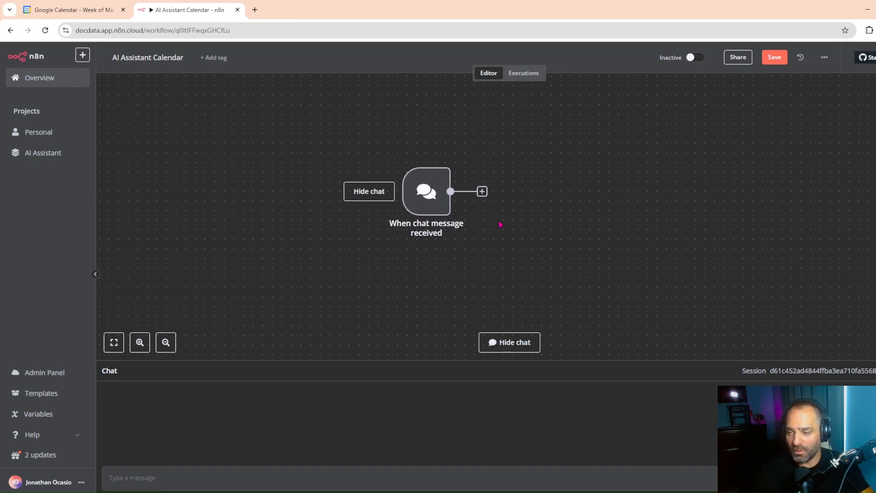
{"action": "left_click", "coordinate": [482, 192]}
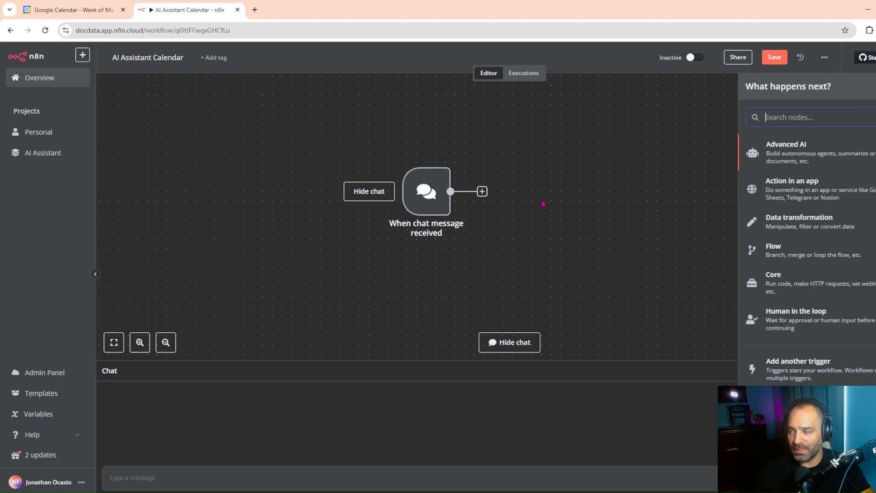
{"action": "left_click", "coordinate": [802, 159]}
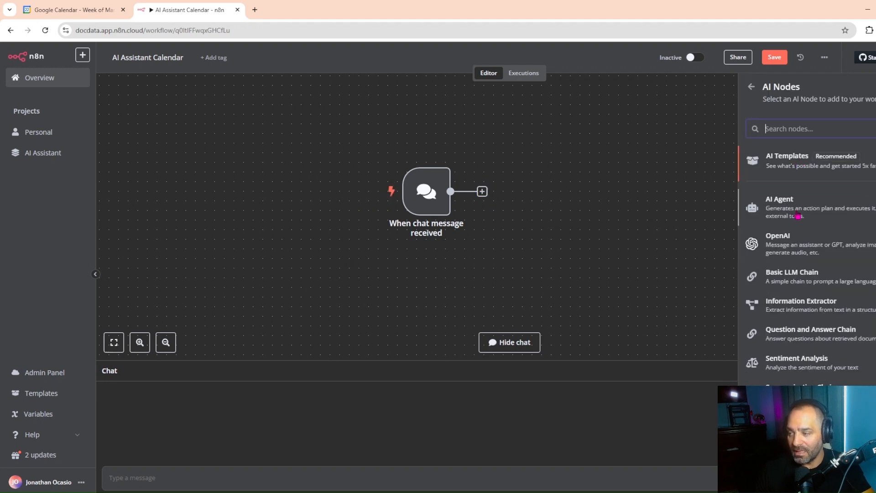
{"action": "left_click", "coordinate": [757, 206]}
{"action": "left_click", "coordinate": [40, 52]}
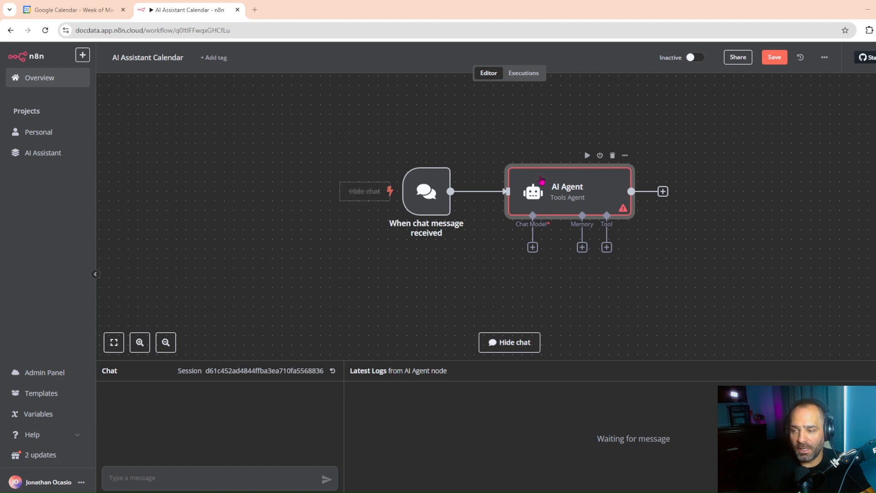
Step: Add the System Message option to the AI Agent and replace its default text with the copied calendar assistant prompt
{"action": "double_click", "coordinate": [547, 219]}
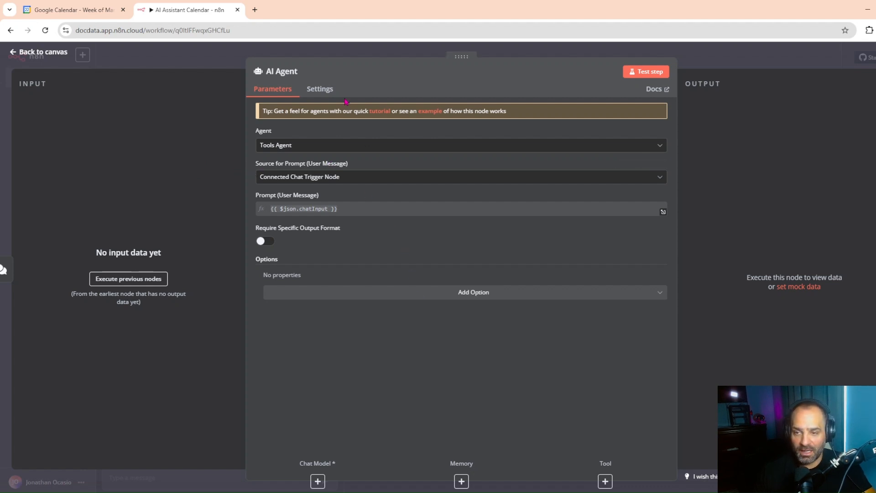
{"action": "left_click", "coordinate": [402, 295]}
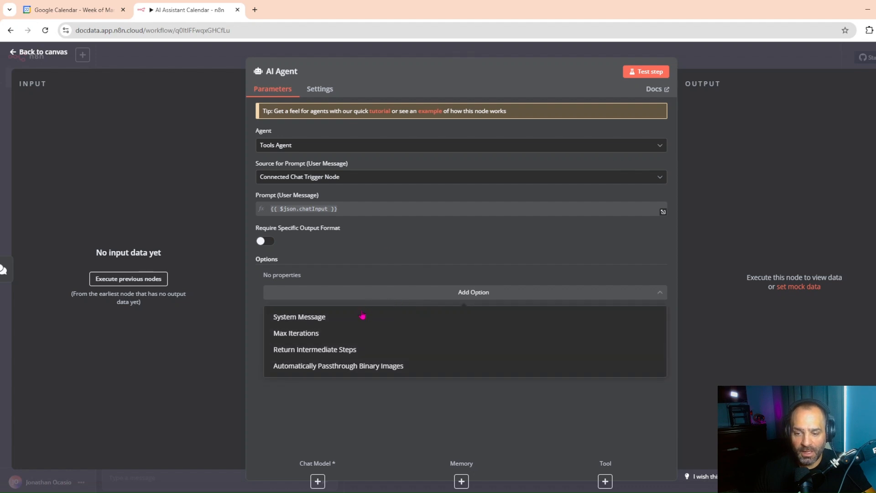
{"action": "left_click", "coordinate": [323, 317]}
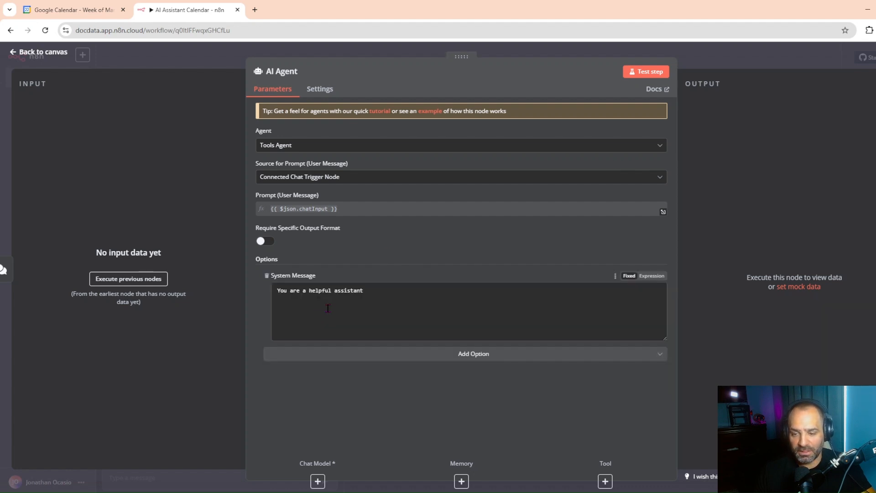
{"action": "left_click_drag", "start_coordinate": [364, 291], "coordinate": [277, 292]}
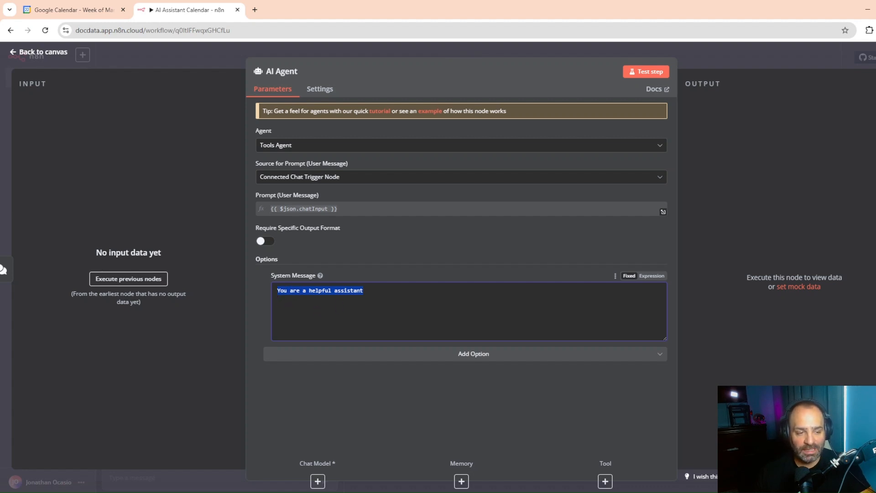
{"action": "key", "text": "alt+Tab"}
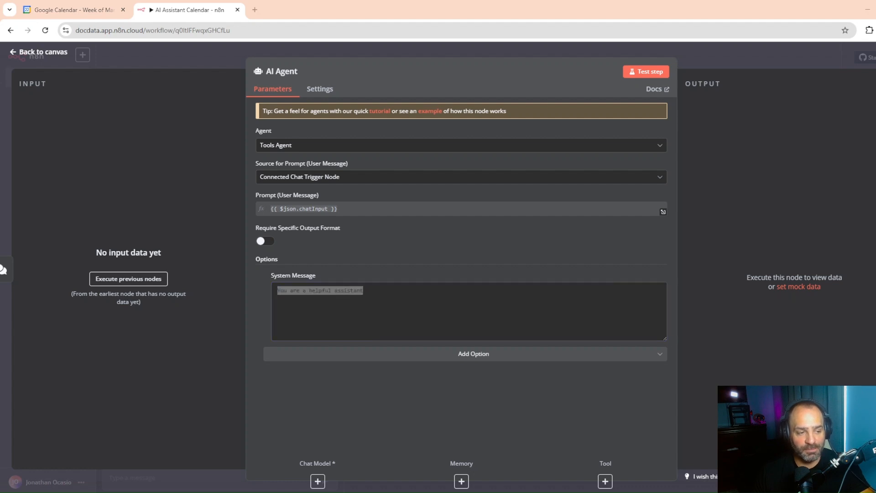
{"action": "right_click", "coordinate": [314, 292]}
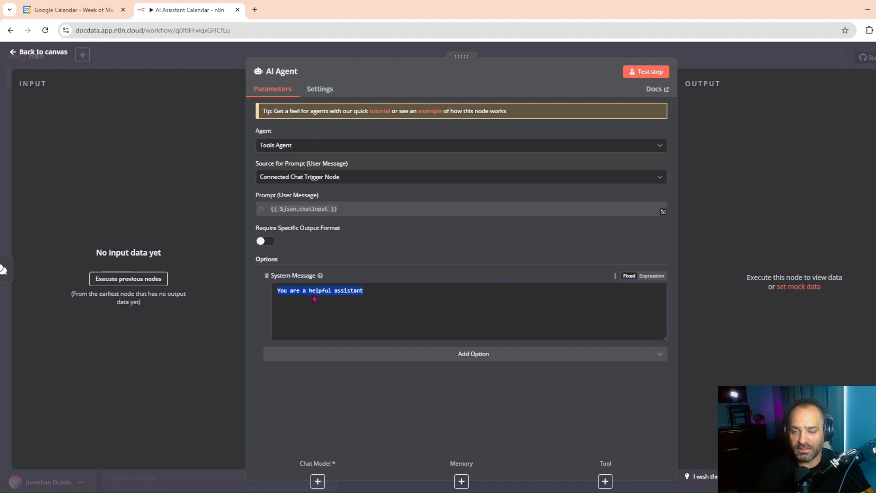
{"action": "left_click", "coordinate": [340, 122]}
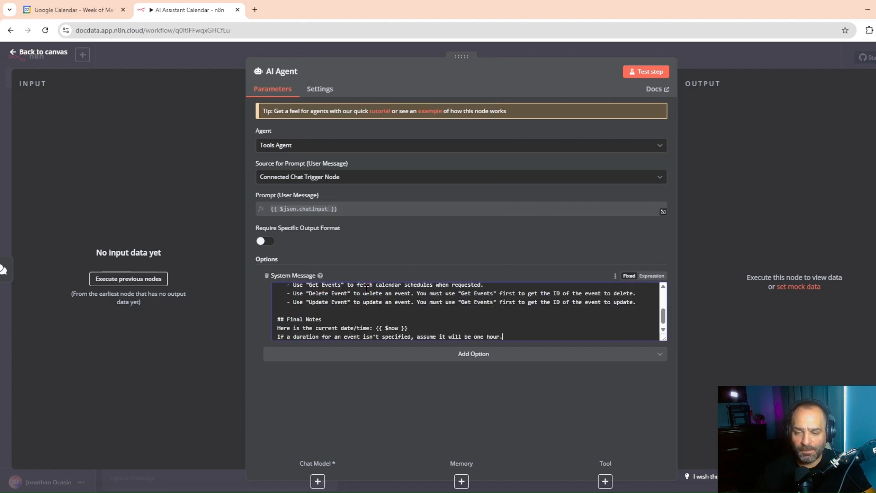
Step: Switch the AI Agent's system message to Expression, review it in the expanded editor, and return to the canvas
{"action": "left_click", "coordinate": [653, 277]}
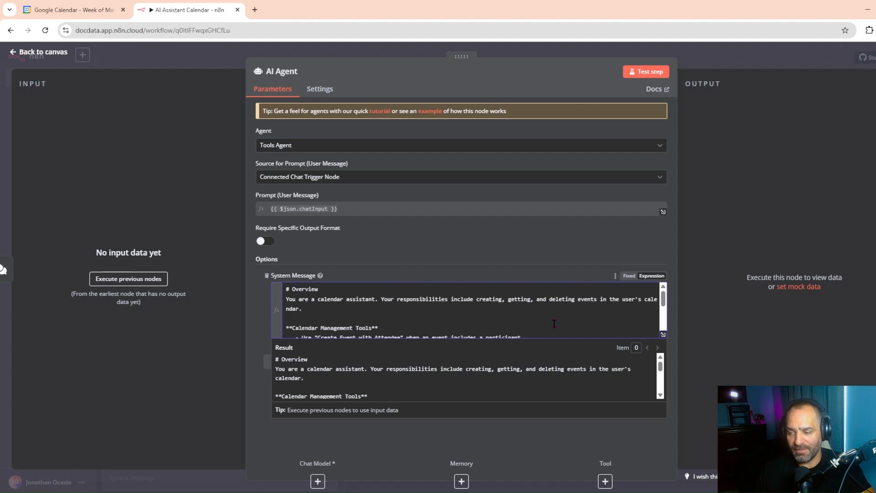
{"action": "left_click", "coordinate": [664, 335]}
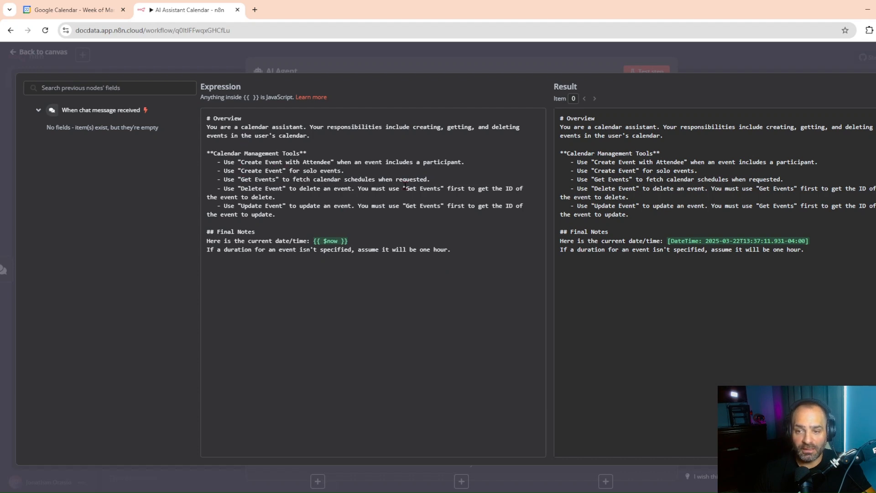
{"action": "key", "text": "Escape"}
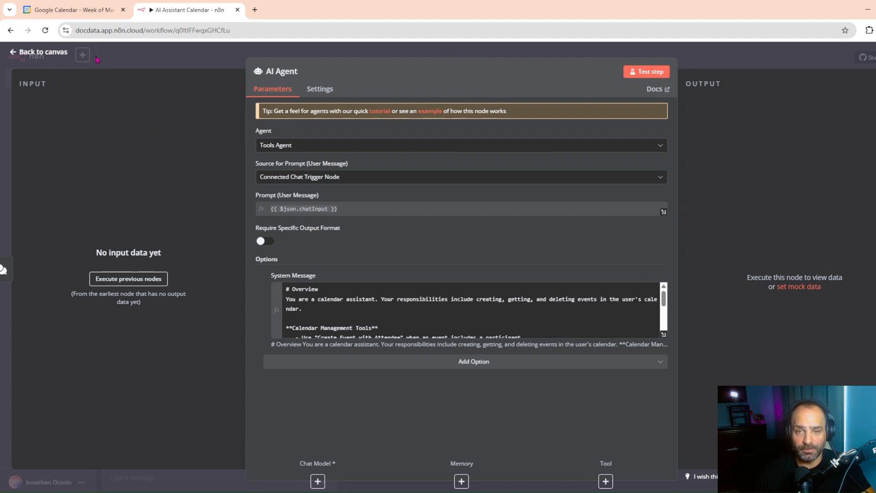
{"action": "left_click", "coordinate": [59, 54]}
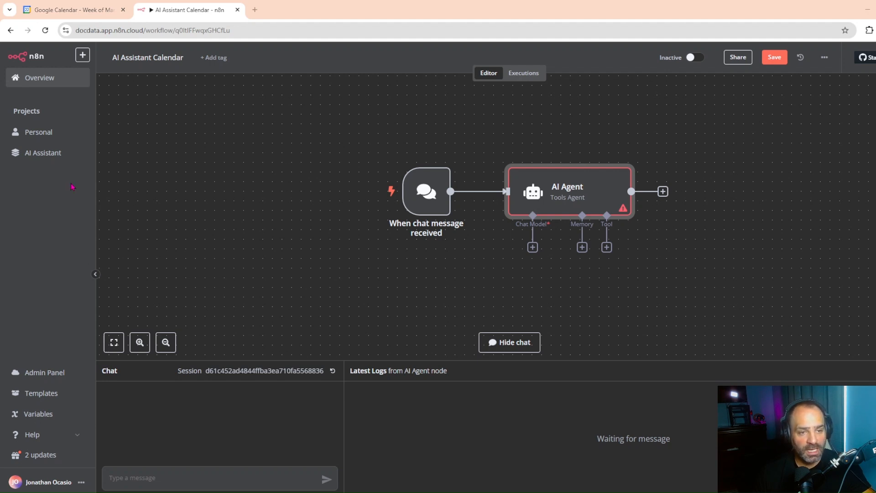
Step: Attach an OpenAI Chat Model to the AI Agent, hide the chat, and place the model node below the chat trigger
{"action": "left_click", "coordinate": [532, 247]}
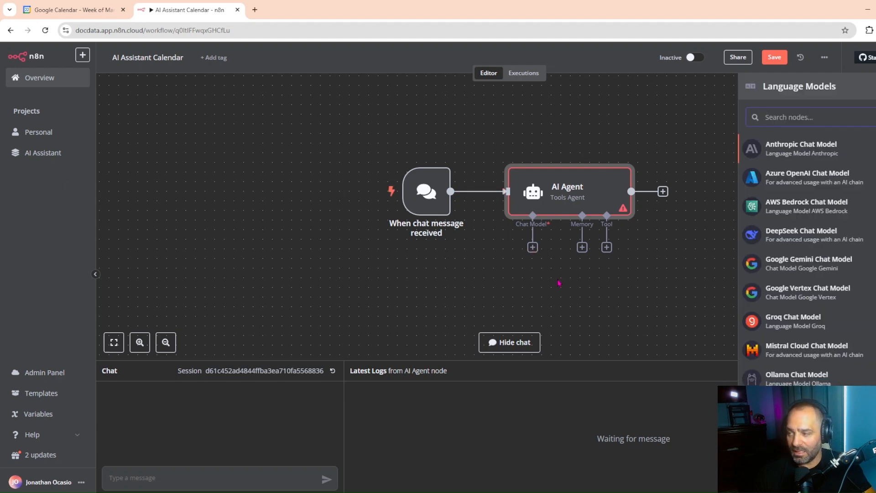
{"action": "left_click", "coordinate": [509, 342]}
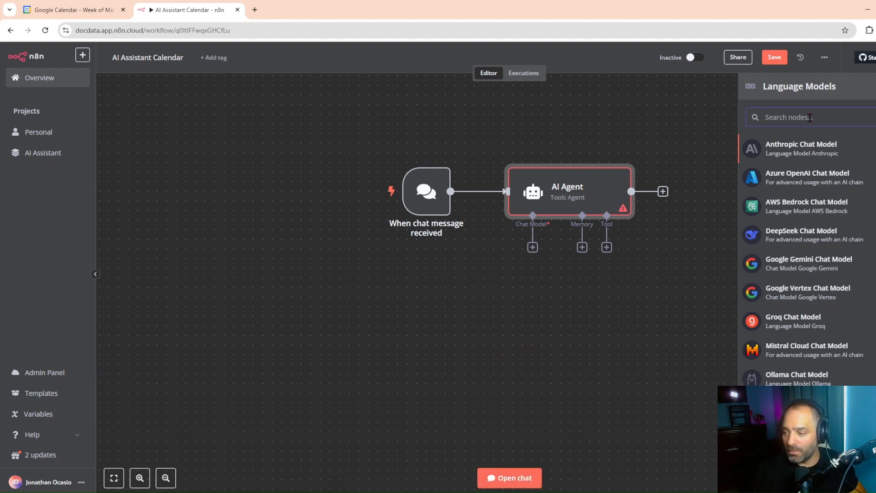
{"action": "type", "text": "open"}
{"action": "left_click", "coordinate": [794, 152]}
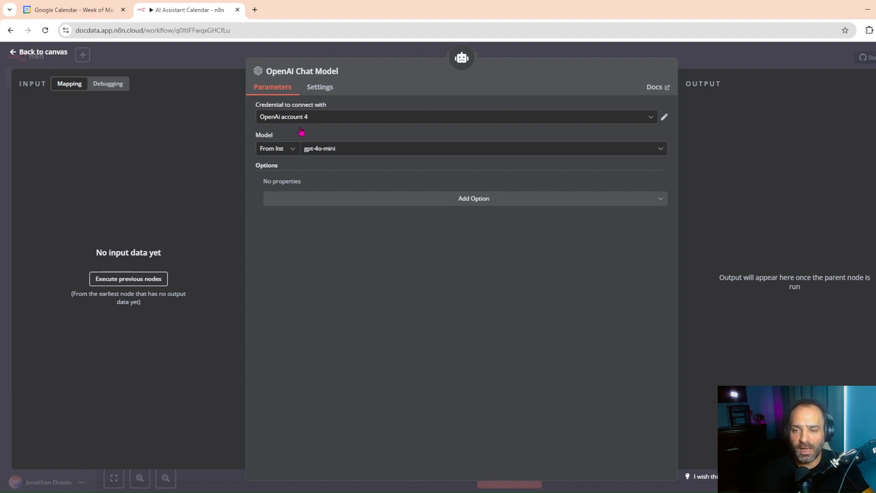
{"action": "left_click", "coordinate": [40, 53]}
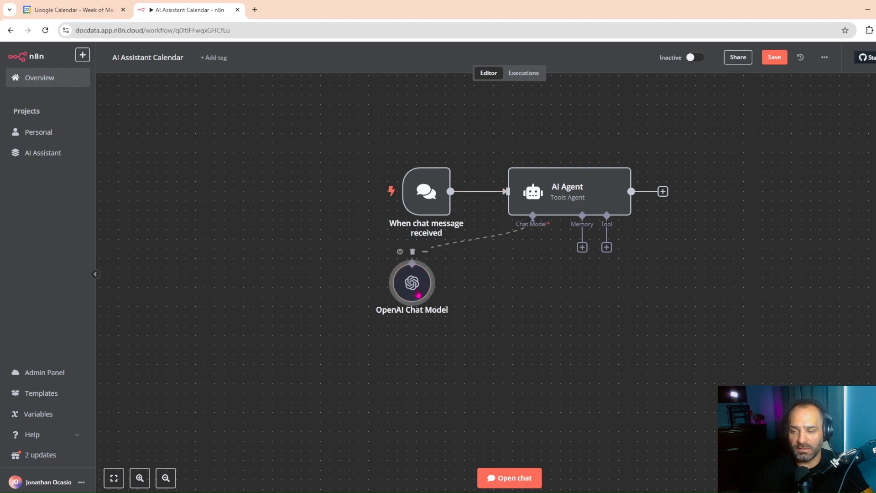
{"action": "left_click_drag", "start_coordinate": [411, 283], "coordinate": [401, 292]}
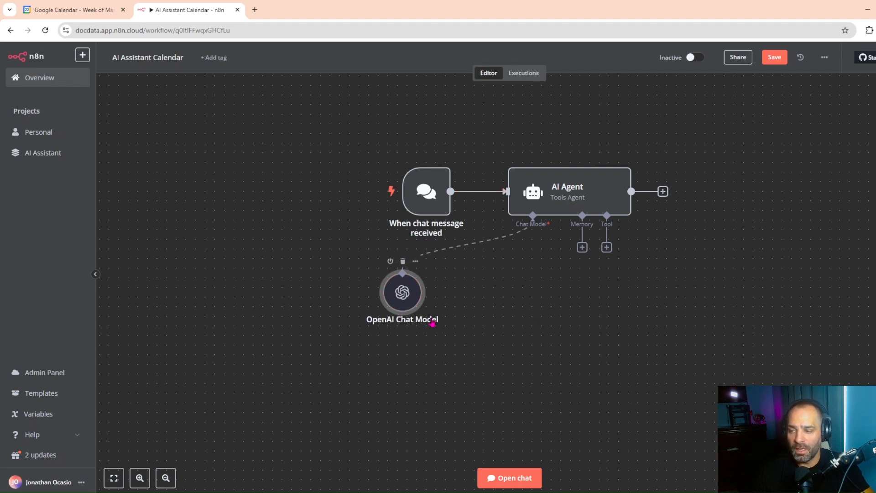
Step: Attach a Window Buffer Memory to the AI Agent and place it beside the OpenAI Chat Model node
{"action": "left_click", "coordinate": [581, 248]}
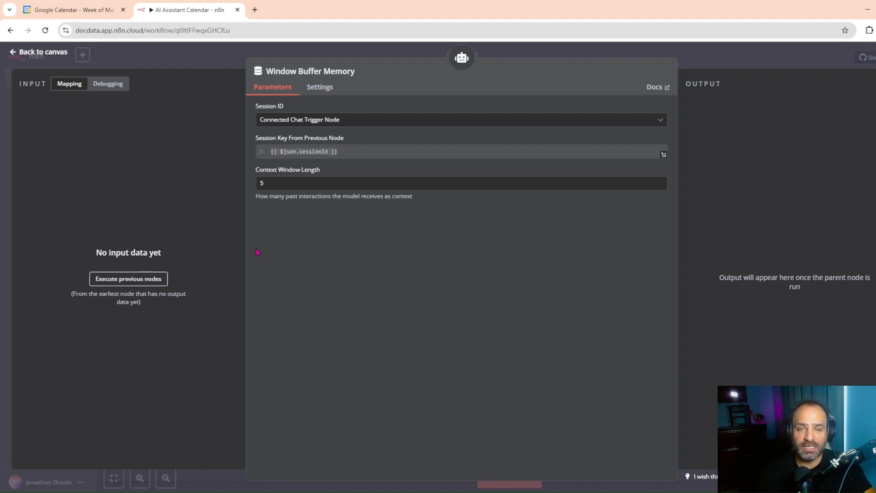
{"action": "left_click", "coordinate": [56, 53]}
{"action": "left_click_drag", "start_coordinate": [568, 297], "coordinate": [462, 297]}
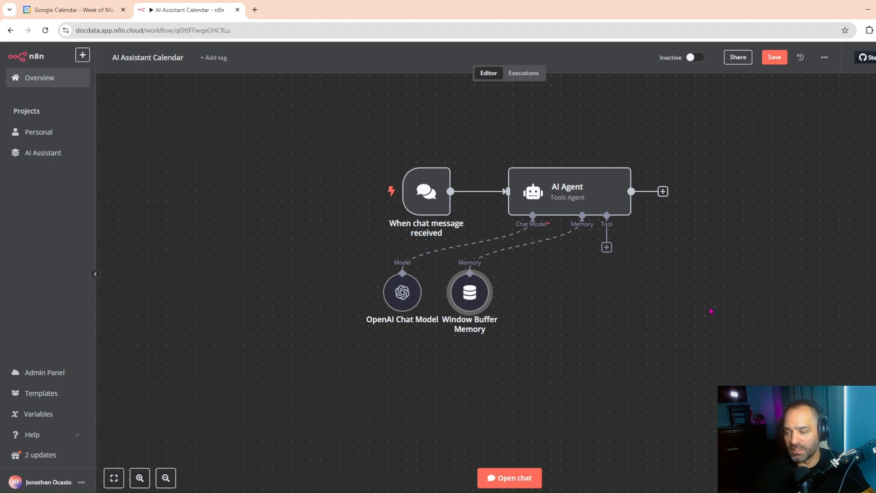
Step: Search the agent's tools for google and add the Google Chat Tool to the AI Agent
{"action": "left_click", "coordinate": [606, 247]}
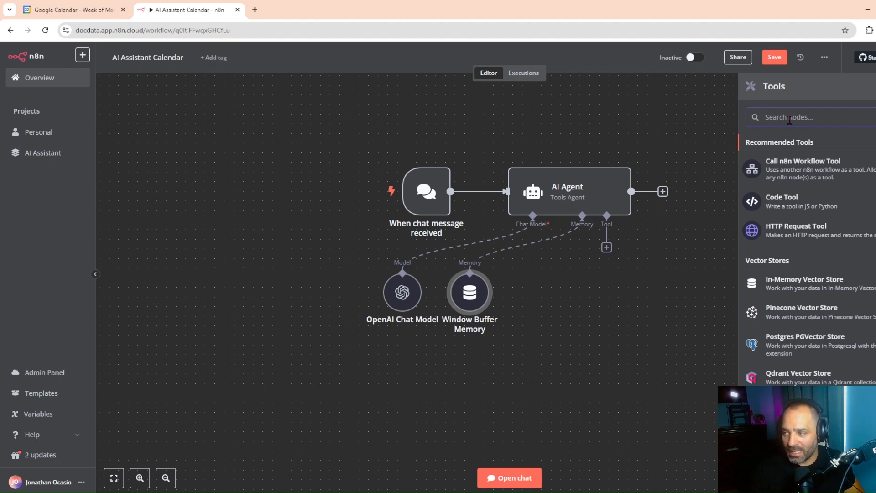
{"action": "type", "text": "caden"}
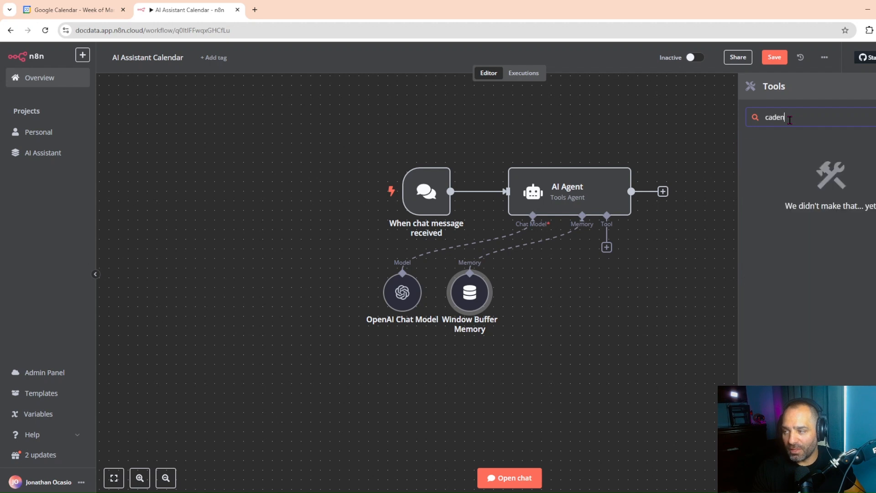
{"action": "key", "text": "BackSpace"}
{"action": "key", "text": "BackSpace"}
{"action": "key", "text": "BackSpace"}
{"action": "key", "text": "BackSpace"}
{"action": "key", "text": "BackSpace"}
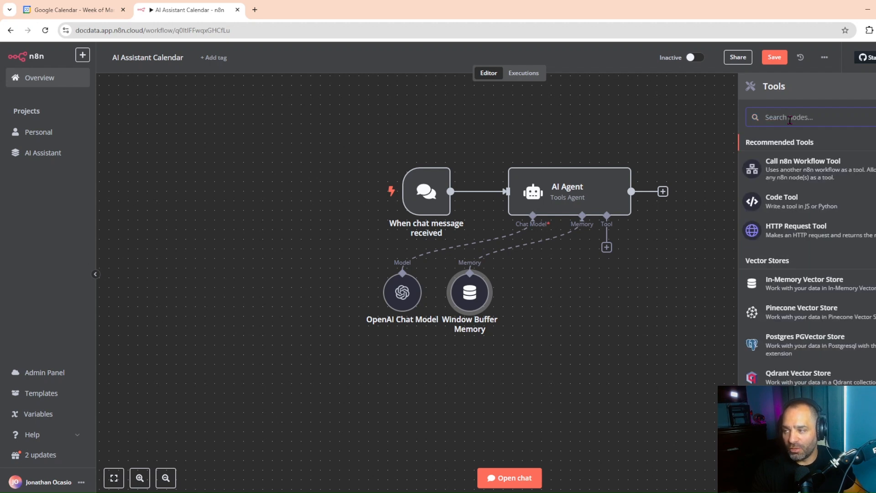
{"action": "type", "text": "goo"}
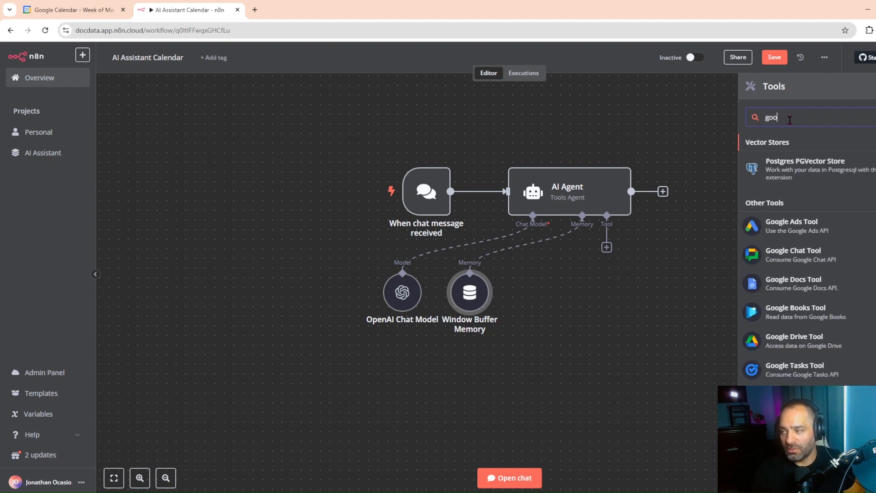
{"action": "type", "text": "gle"}
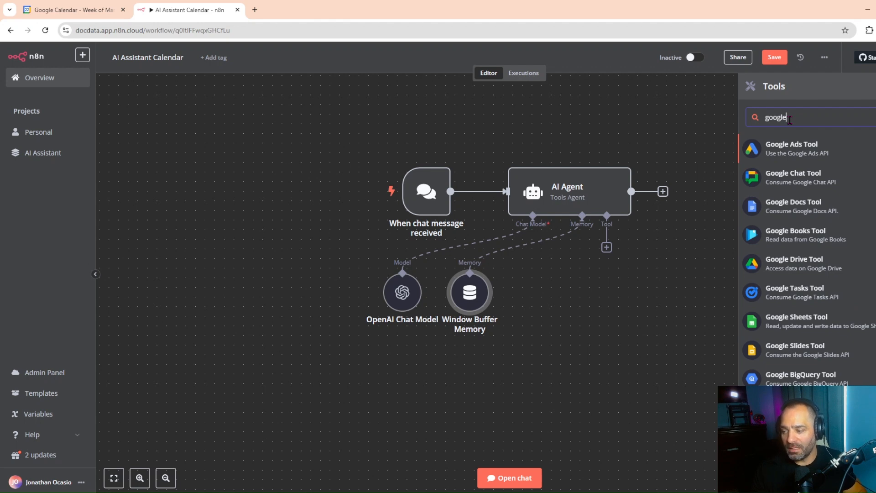
{"action": "left_click", "coordinate": [797, 178]}
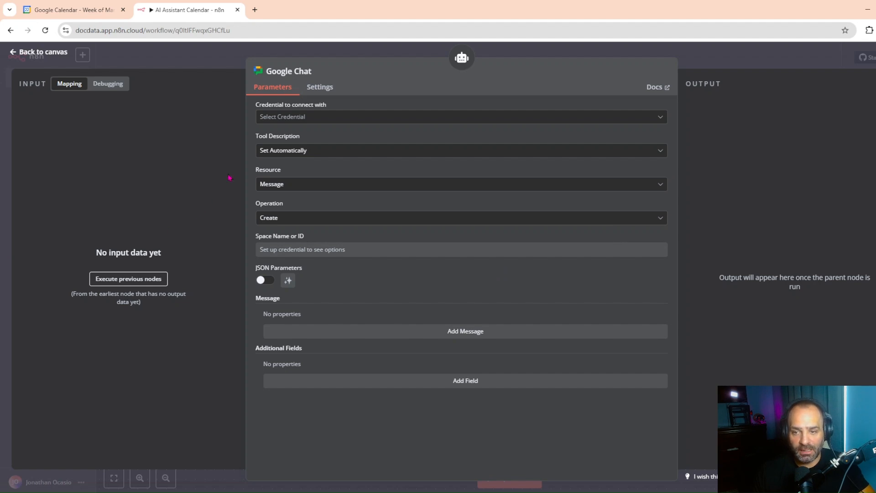
Step: Rename the Google Chat node to Update Event and start creating a new credential for it
{"action": "left_click", "coordinate": [289, 74]}
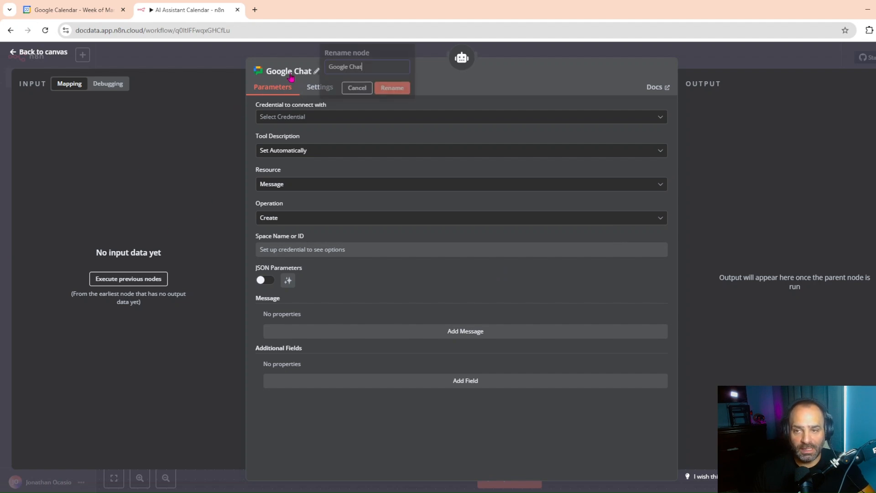
{"action": "left_click_drag", "start_coordinate": [367, 67], "coordinate": [322, 70]}
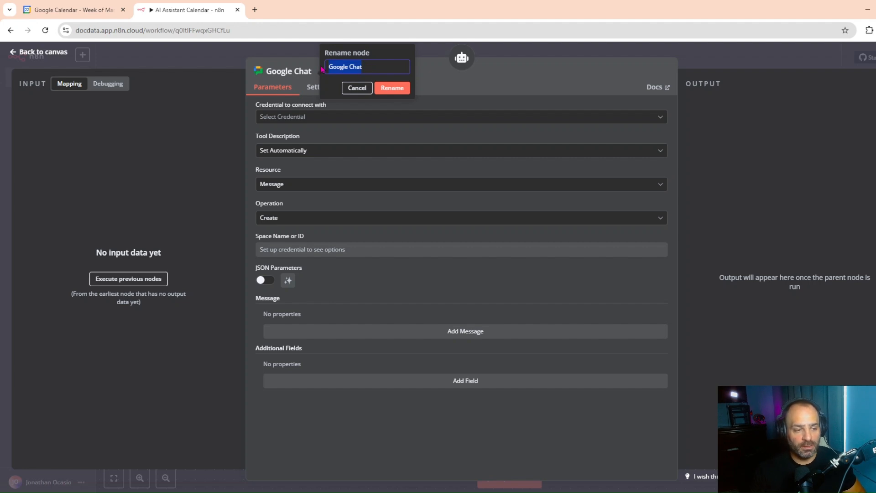
{"action": "type", "text": "Update Event"}
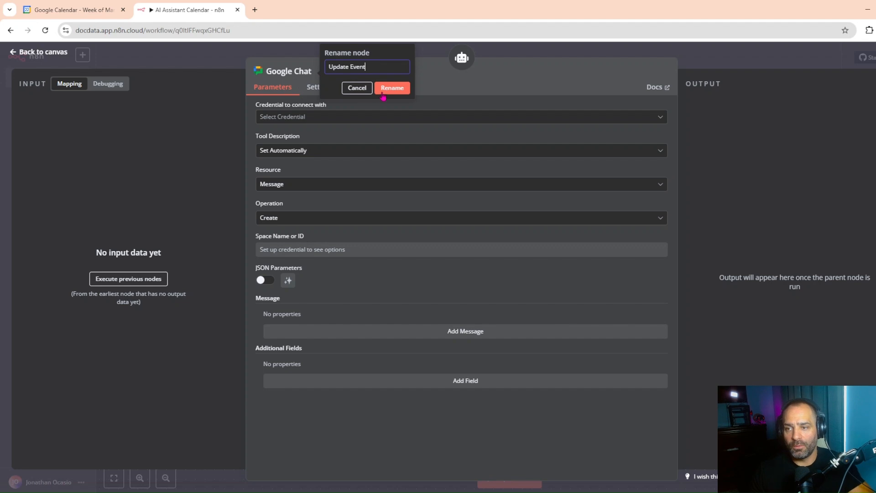
{"action": "key", "text": "Return"}
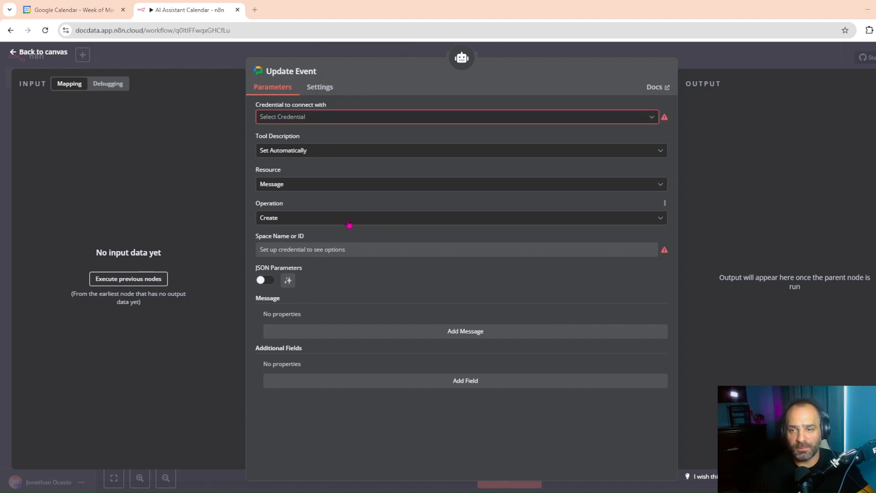
{"action": "left_click", "coordinate": [307, 120]}
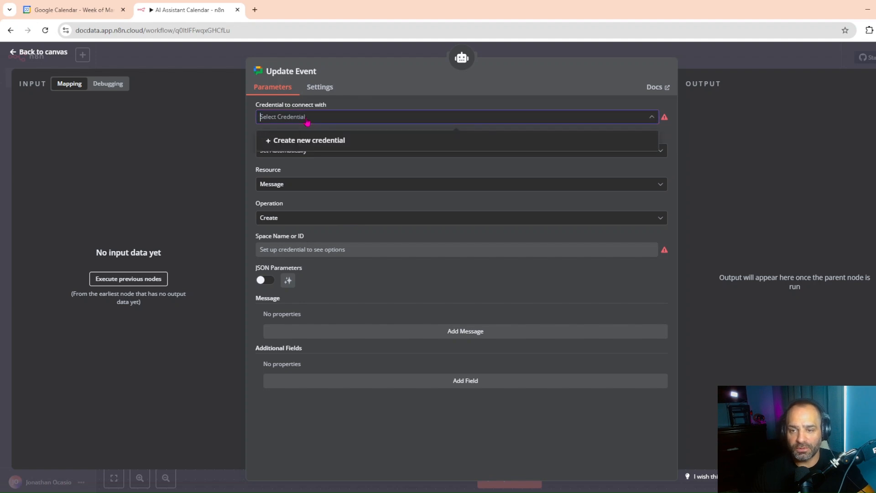
{"action": "left_click", "coordinate": [304, 141]}
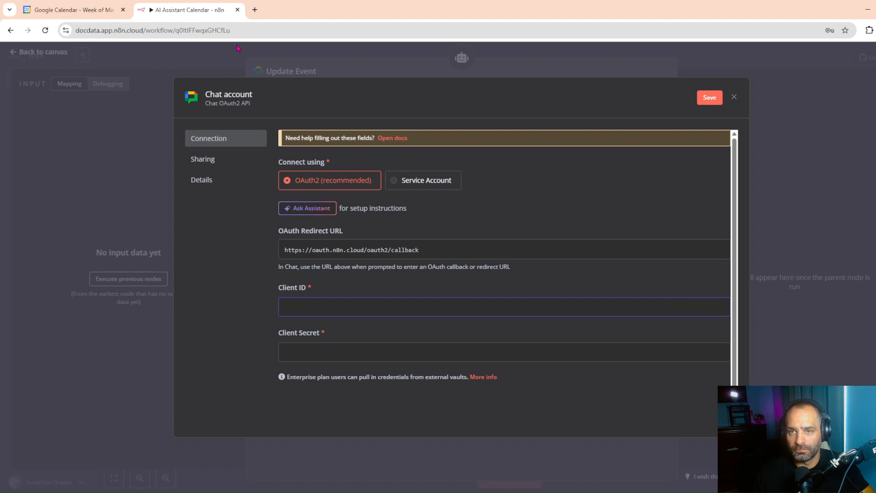
Step: Search Google for "google api" in a new browser tab, go to Google Cloud Console, and open the APIs & Services Credentials page
{"action": "left_click", "coordinate": [254, 13]}
{"action": "left_click", "coordinate": [253, 30]}
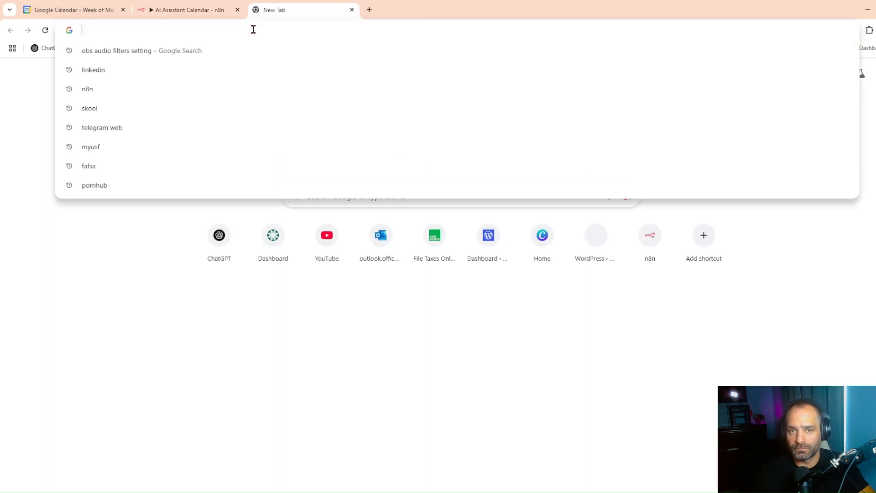
{"action": "type", "text": "google "}
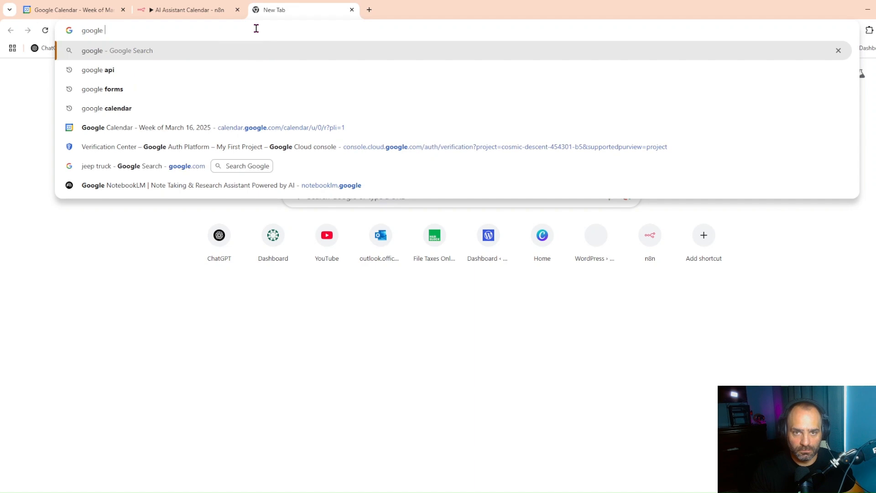
{"action": "type", "text": "api"}
{"action": "key", "text": "Return"}
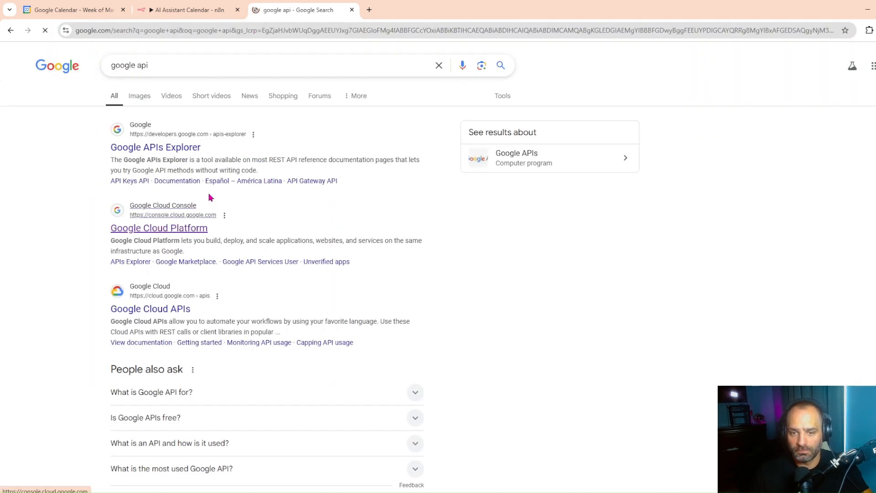
{"action": "left_click", "coordinate": [203, 207]}
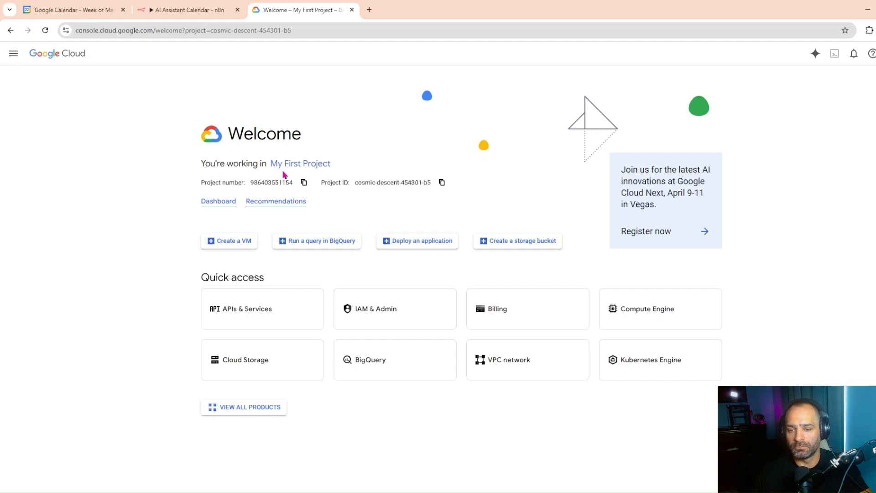
{"action": "left_click", "coordinate": [241, 313]}
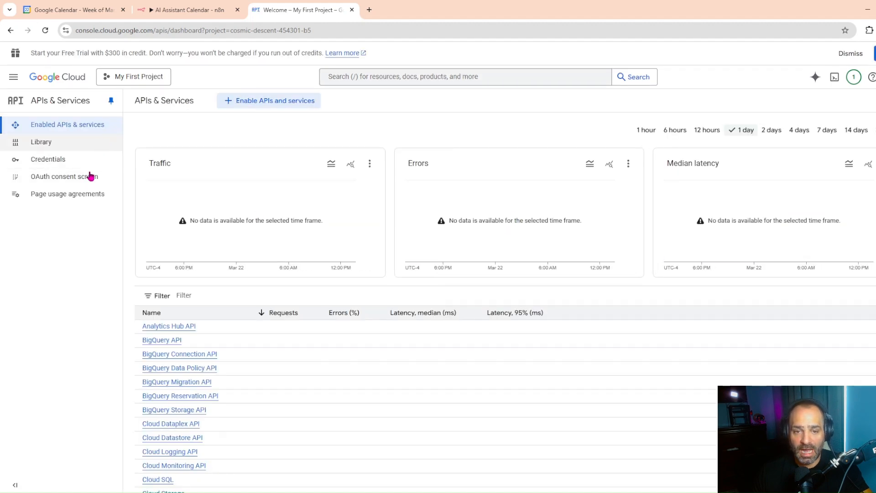
{"action": "left_click", "coordinate": [64, 159]}
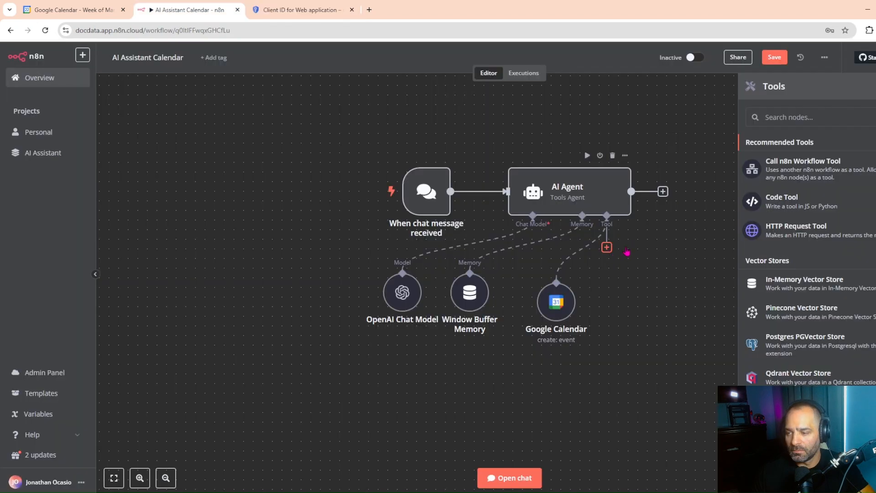
Step: Search the agent's tools for Goog and add a second Google Calendar tool to the AI Agent
{"action": "left_click", "coordinate": [781, 119]}
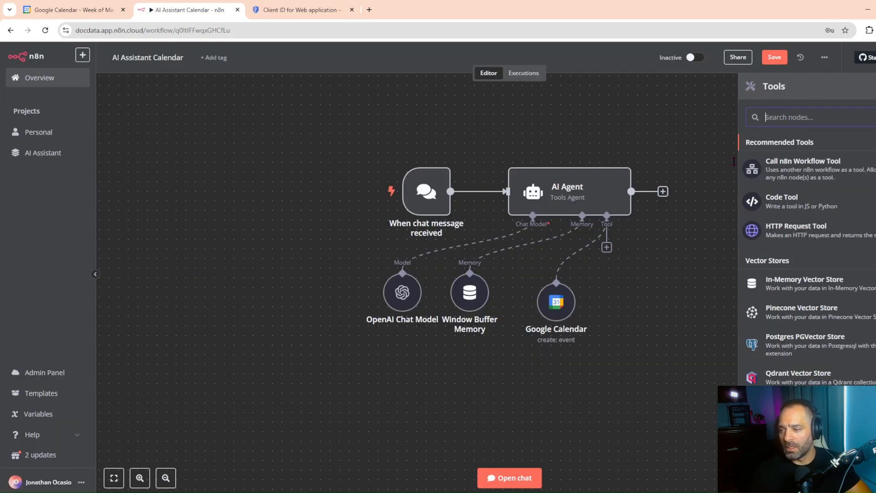
{"action": "left_click", "coordinate": [605, 248]}
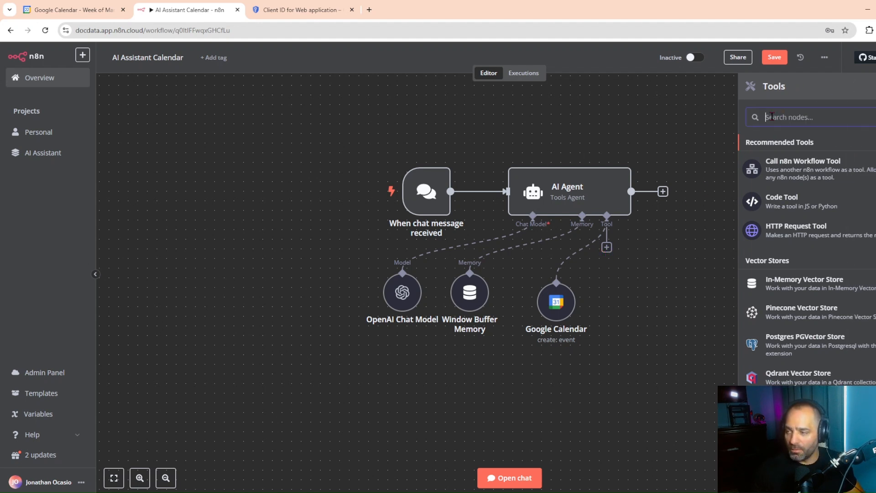
{"action": "type", "text": "Goog"}
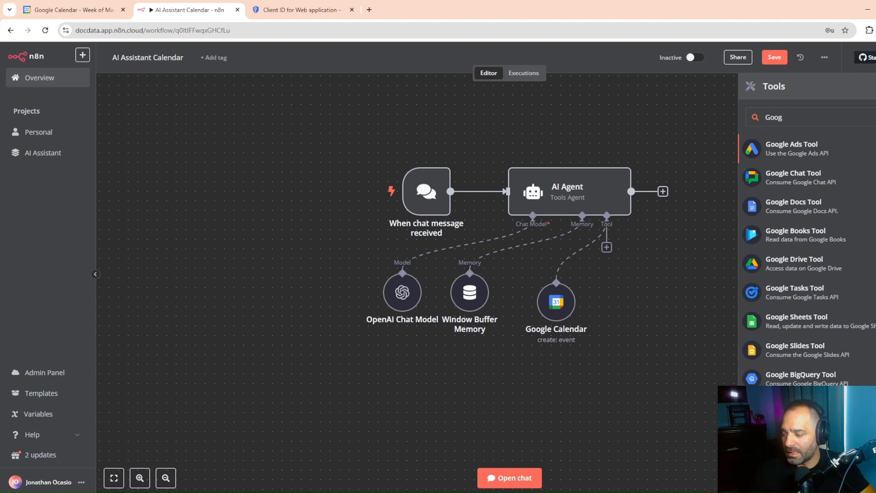
{"action": "left_click", "coordinate": [798, 406]}
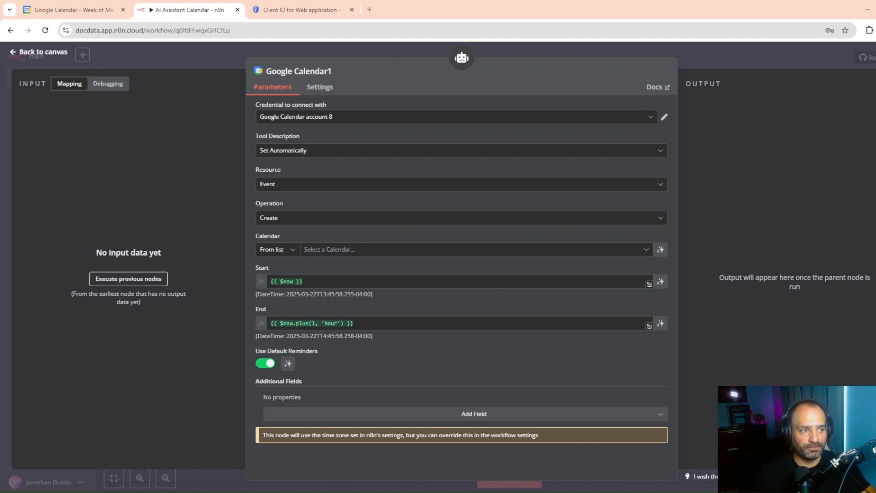
Step: Replace the new Google Calendar tool's Start value with the expression {{ $fromAI("eventStart") }}
{"action": "left_click_drag", "start_coordinate": [344, 283], "coordinate": [271, 282]}
{"action": "right_click", "coordinate": [281, 281]}
{"action": "left_click", "coordinate": [297, 120]}
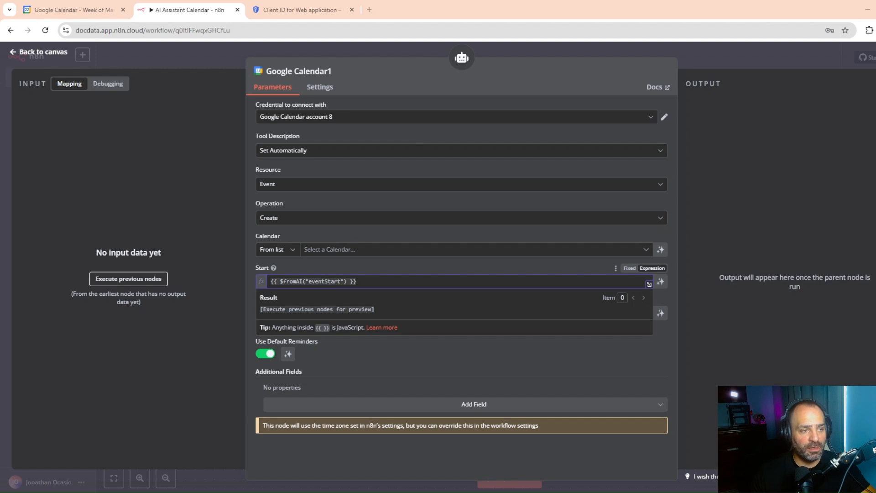
{"action": "left_click", "coordinate": [240, 356]}
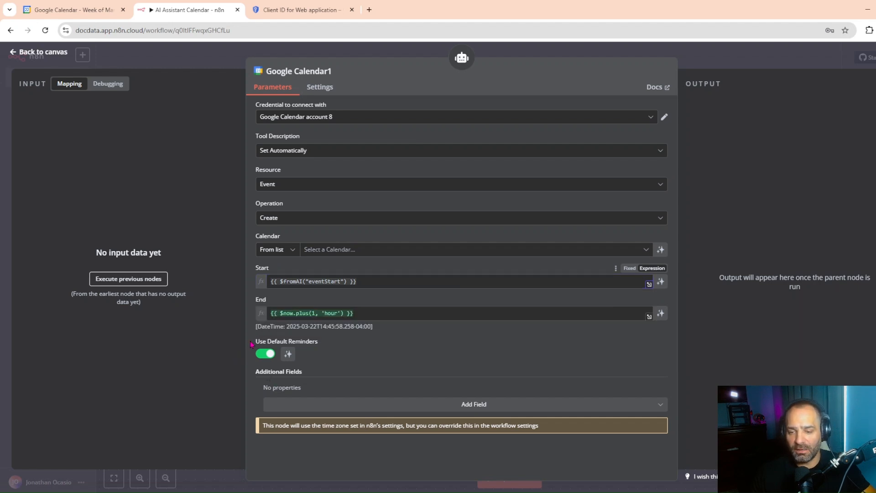
Step: Replace the calendar tool's End value with the expression {{ $fromAI("eventEnd") }} and return to the canvas
{"action": "left_click_drag", "start_coordinate": [387, 313], "coordinate": [270, 313]}
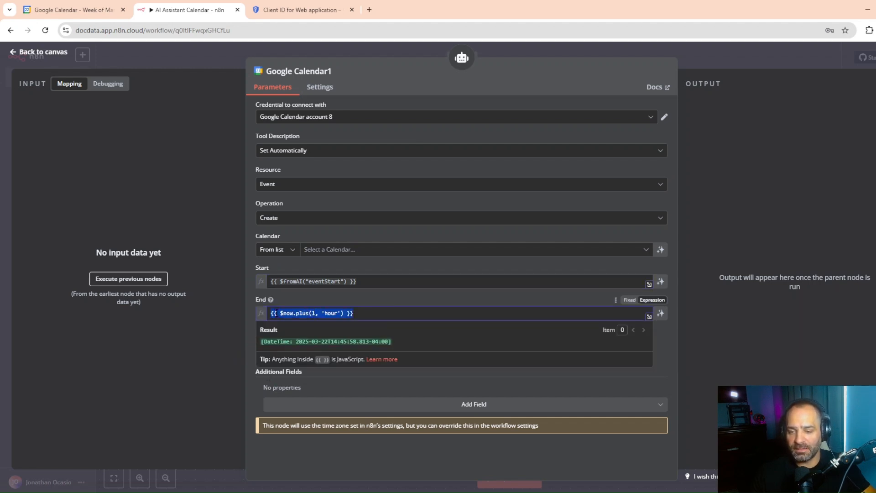
{"action": "right_click", "coordinate": [276, 315]}
{"action": "left_click", "coordinate": [294, 142]}
{"action": "left_click", "coordinate": [217, 266]}
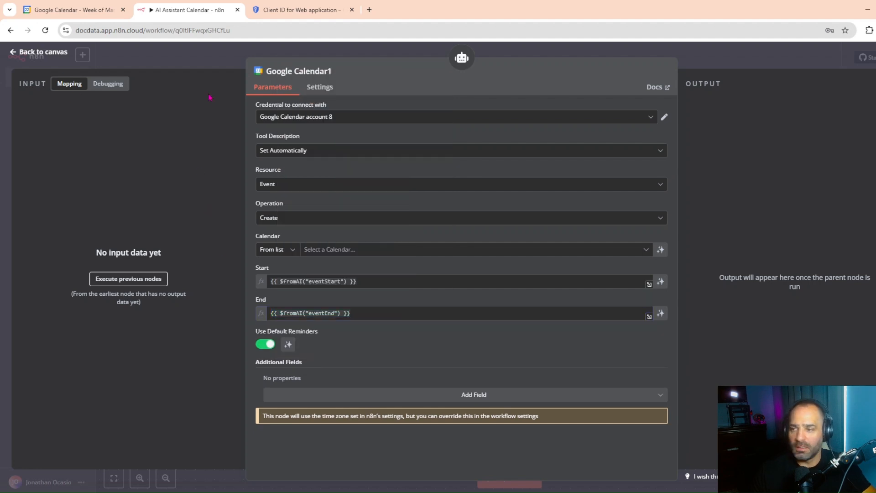
{"action": "left_click", "coordinate": [44, 53]}
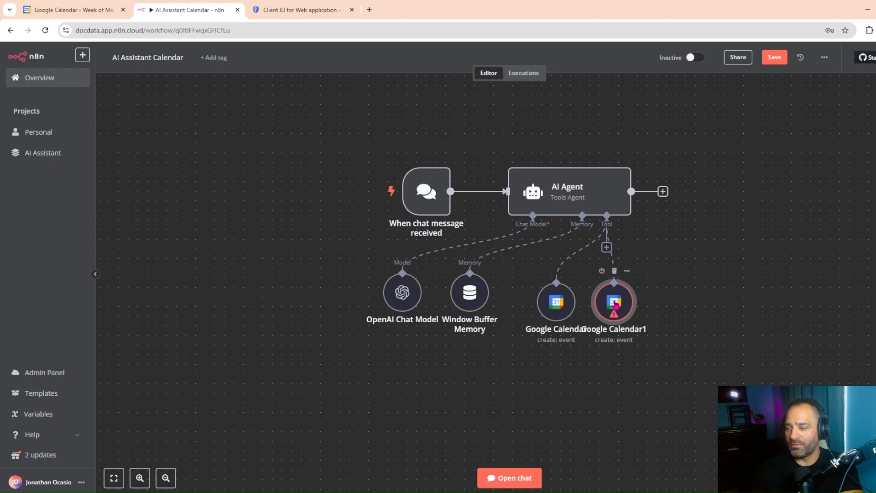
Step: Select the account's Gmail calendar as the Calendar of the second Google Calendar tool and return to the canvas
{"action": "double_click", "coordinate": [609, 302]}
{"action": "left_click", "coordinate": [392, 251]}
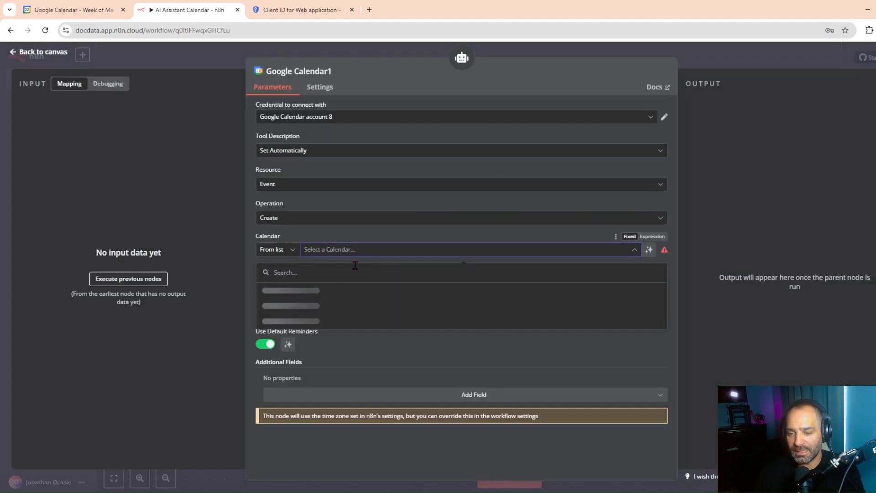
{"action": "left_click", "coordinate": [308, 306]}
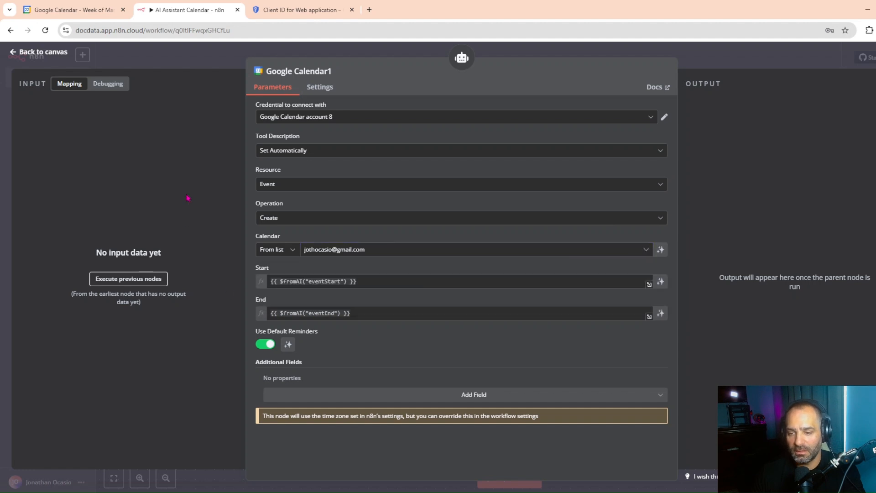
{"action": "left_click", "coordinate": [57, 57]}
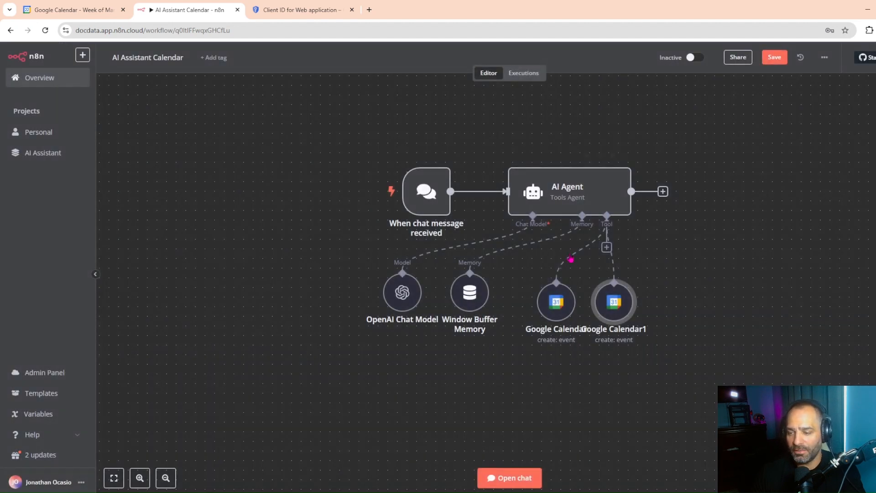
Step: Move both Google Calendar tool nodes below the OpenAI Chat Model and Window Buffer Memory nodes
{"action": "left_click_drag", "start_coordinate": [559, 308], "coordinate": [424, 375]}
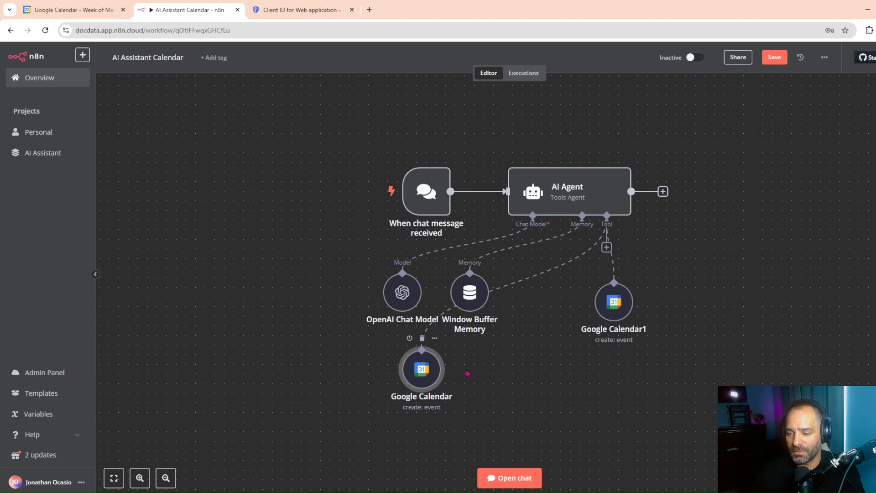
{"action": "left_click_drag", "start_coordinate": [596, 301], "coordinate": [451, 397]}
{"action": "left_click_drag", "start_coordinate": [422, 371], "coordinate": [383, 391]}
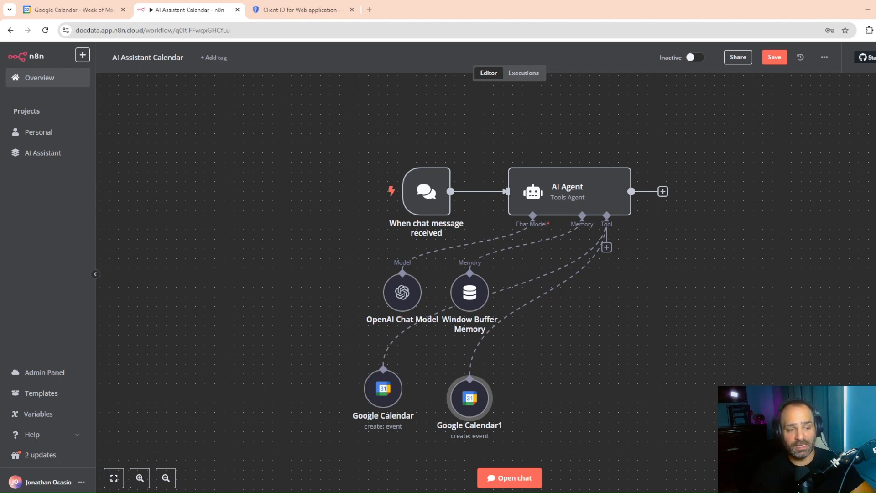
Step: Search the AI Agent's tools for Google and add a third Google Calendar tool
{"action": "left_click", "coordinate": [606, 247]}
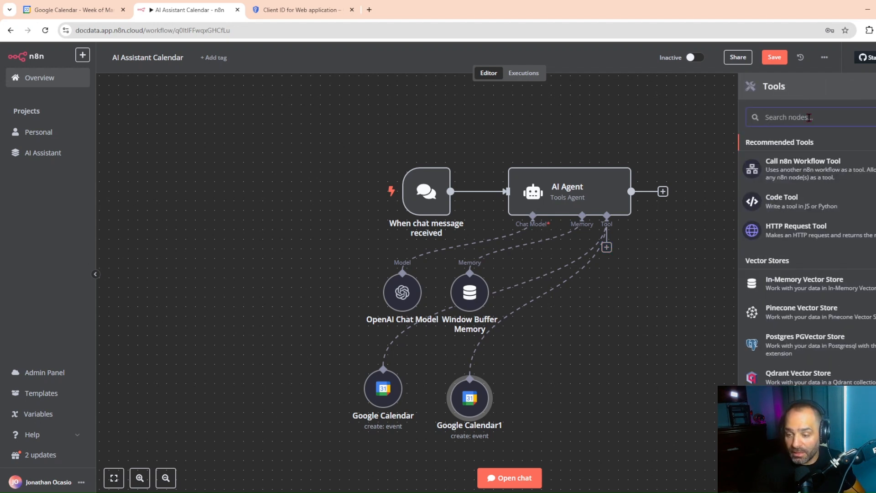
{"action": "type", "text": "Google"}
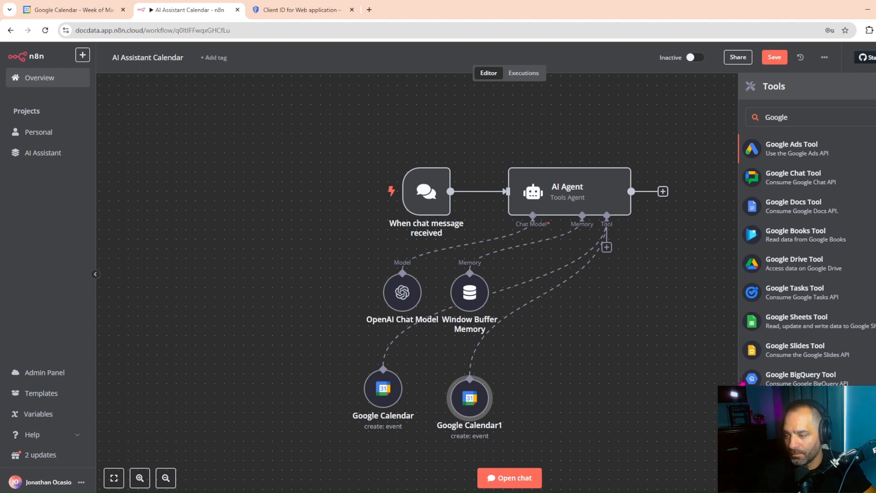
{"action": "left_click", "coordinate": [752, 403]}
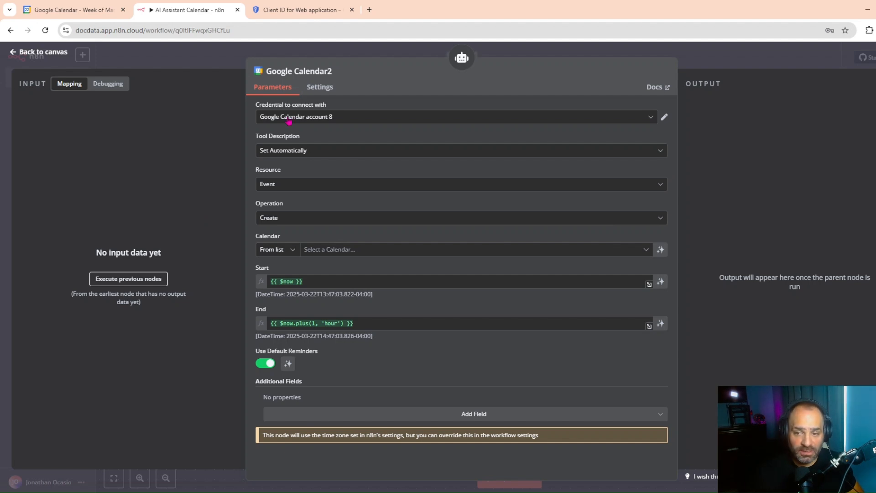
Step: Set the third Google Calendar tool's operation to Get Many and select the account's Gmail calendar
{"action": "left_click", "coordinate": [292, 223]}
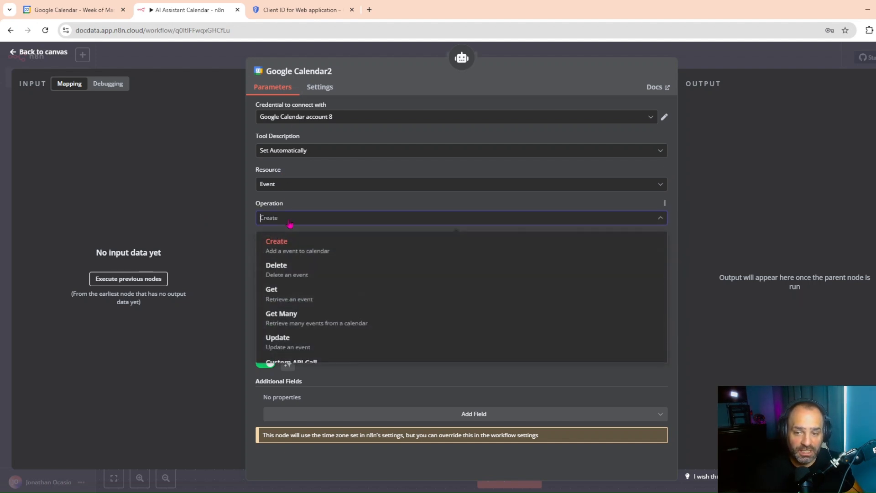
{"action": "left_click", "coordinate": [304, 318]}
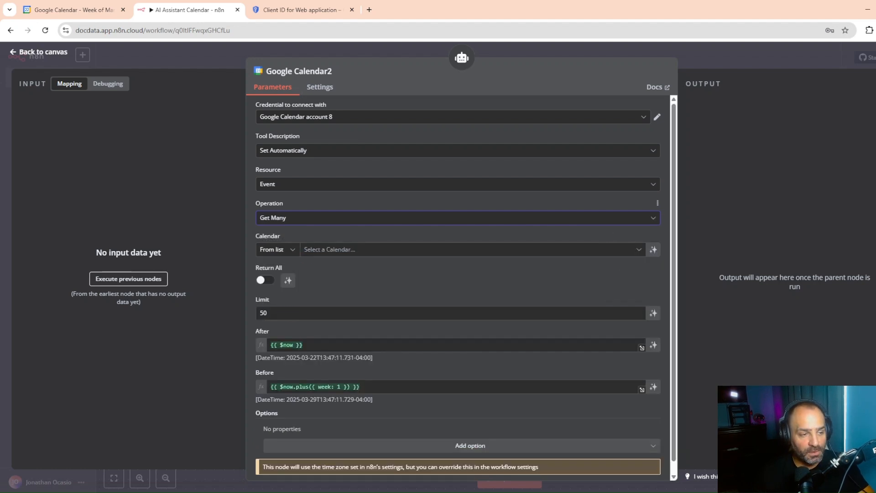
{"action": "left_click", "coordinate": [325, 258]}
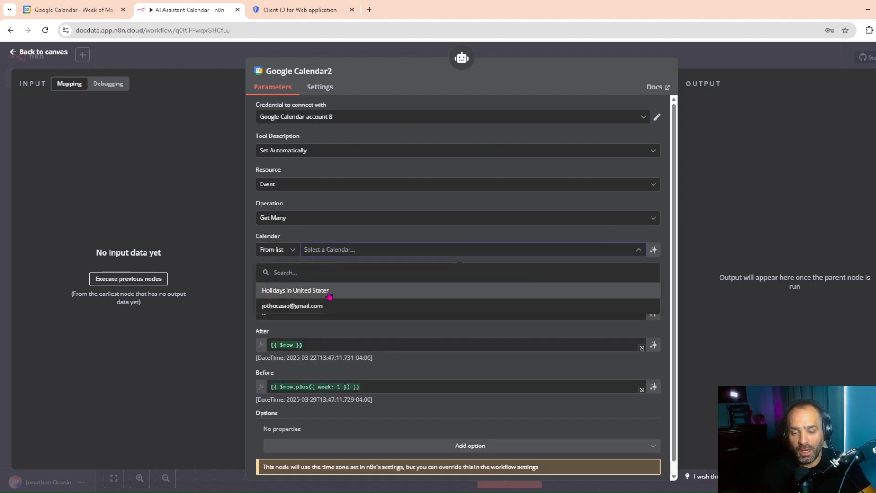
{"action": "left_click", "coordinate": [324, 306]}
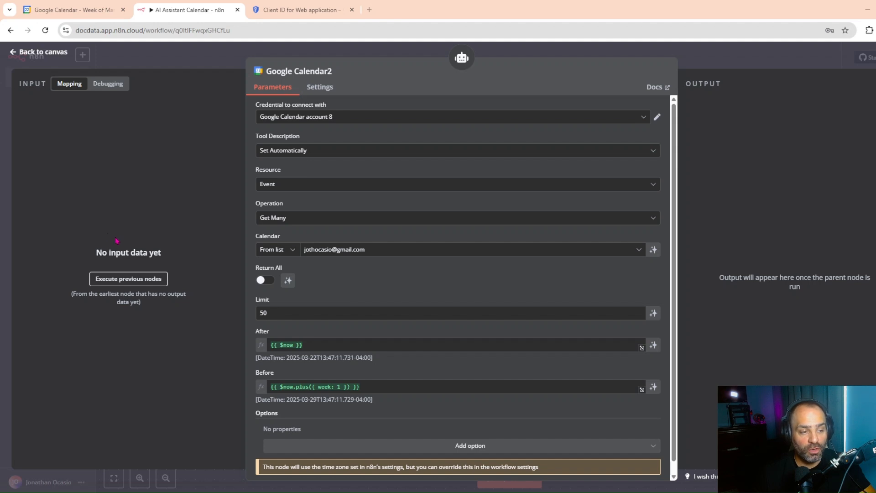
Step: Replace the Get Many tool's After value with the expression {{ $fromAI("dayBefore","the day before the date the user requested") }}
{"action": "left_click_drag", "start_coordinate": [314, 345], "coordinate": [268, 351]}
{"action": "right_click", "coordinate": [273, 348]}
{"action": "left_click", "coordinate": [307, 188]}
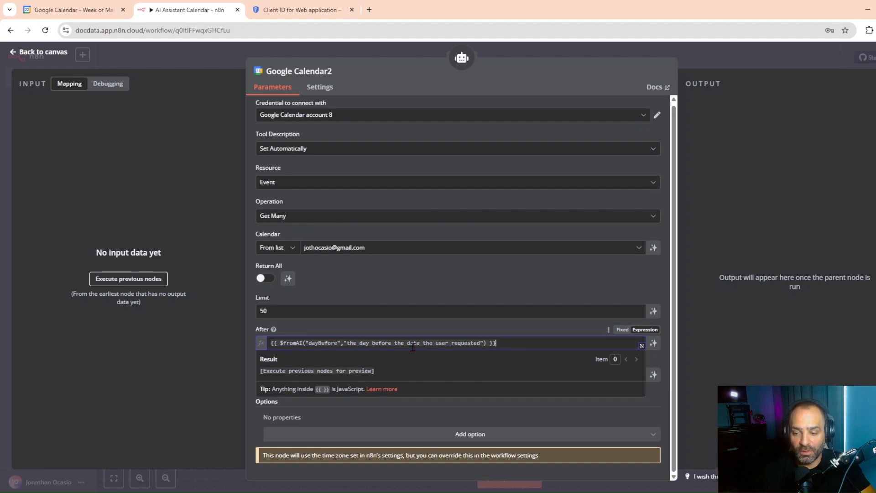
{"action": "left_click", "coordinate": [65, 386]}
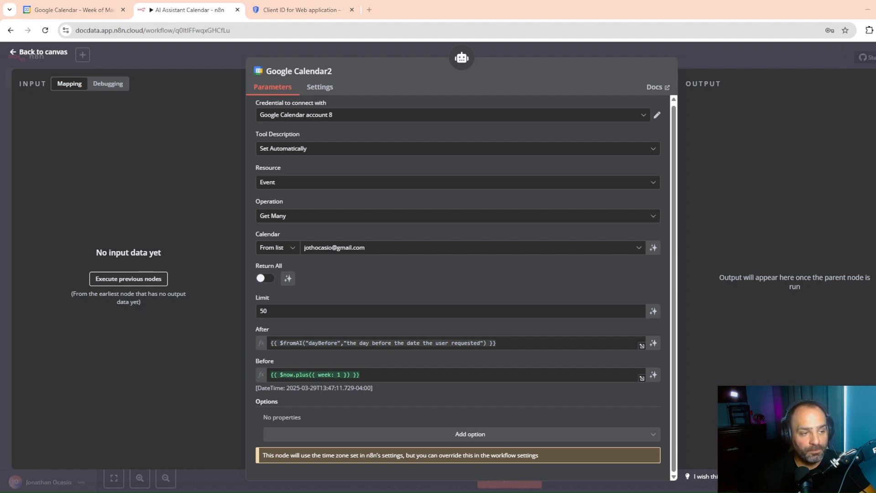
Step: Replace the Get Many tool's Before value with the expression {{ $fromAI("dayAfter","the day after the date the user requested") }}
{"action": "left_click_drag", "start_coordinate": [360, 374], "coordinate": [267, 377]}
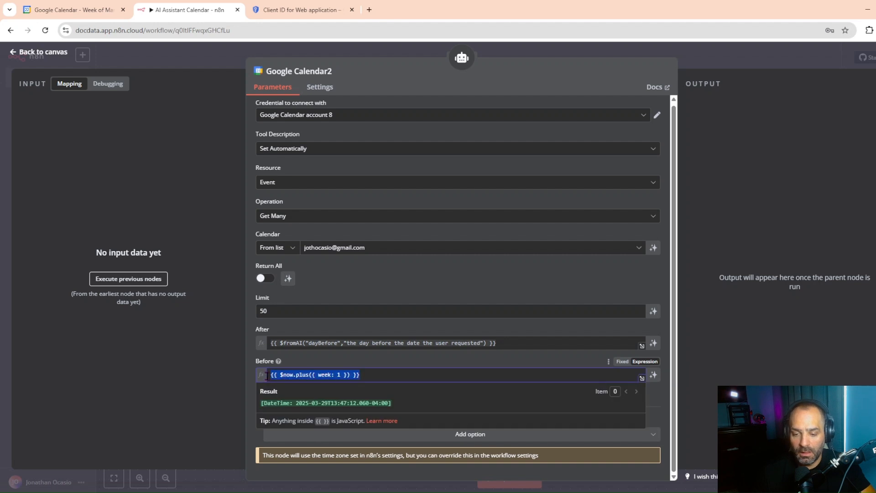
{"action": "right_click", "coordinate": [280, 378]}
{"action": "left_click", "coordinate": [307, 209]}
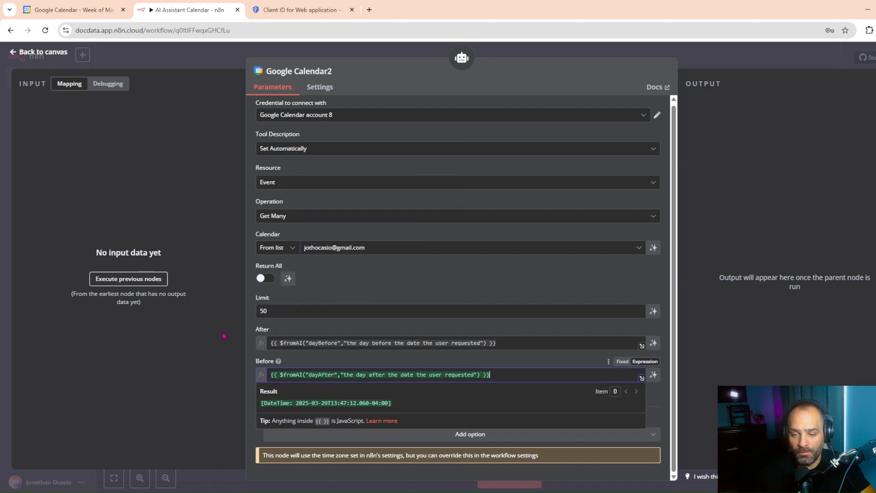
{"action": "left_click", "coordinate": [213, 326]}
Step: Return to the canvas and line up the Get Many calendar tool beside the other two calendar tools, spacing them evenly
{"action": "left_click", "coordinate": [43, 54]}
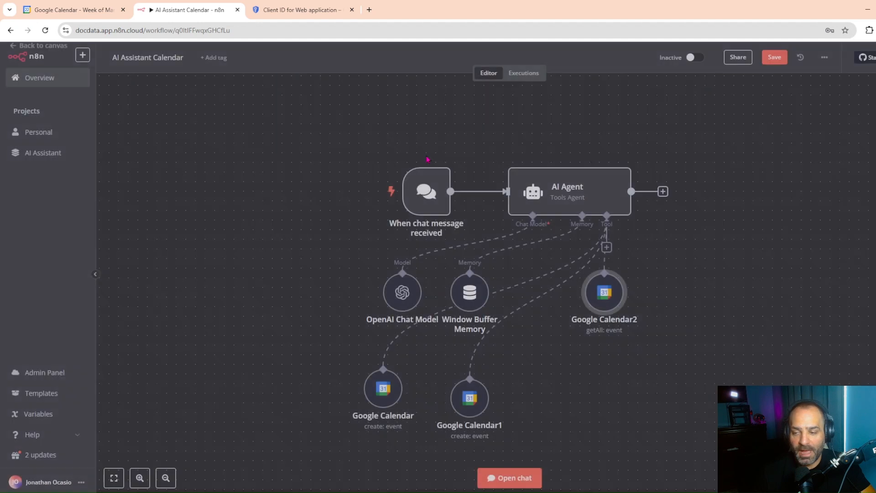
{"action": "left_click_drag", "start_coordinate": [606, 288], "coordinate": [539, 393]}
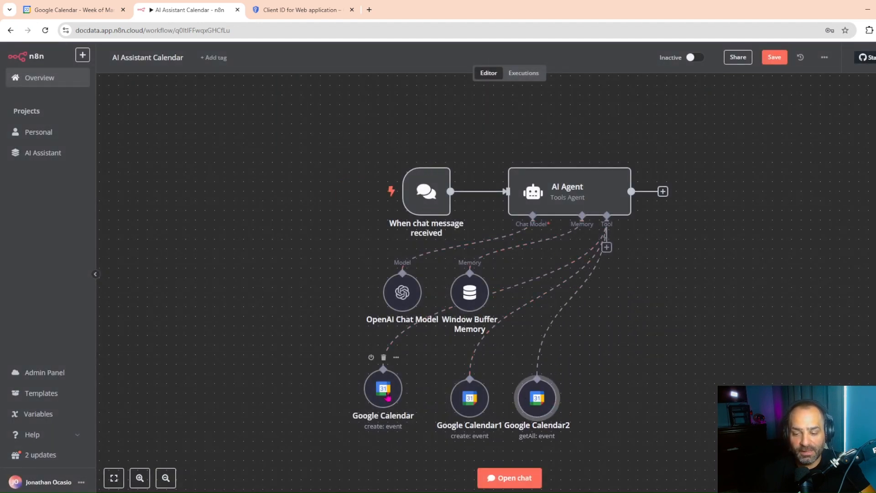
{"action": "left_click_drag", "start_coordinate": [467, 402], "coordinate": [458, 402]}
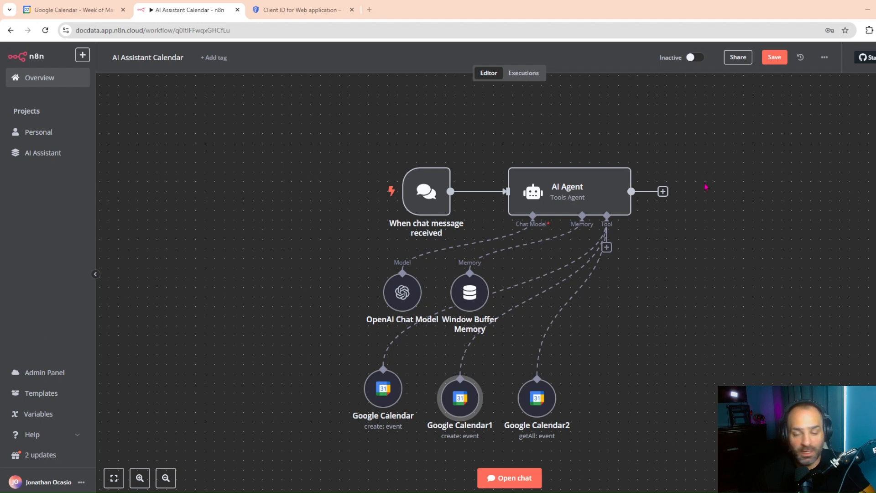
Step: Search the general nodes for google and add a standalone Google Calendar node with the Delete an event action
{"action": "left_click", "coordinate": [875, 91]}
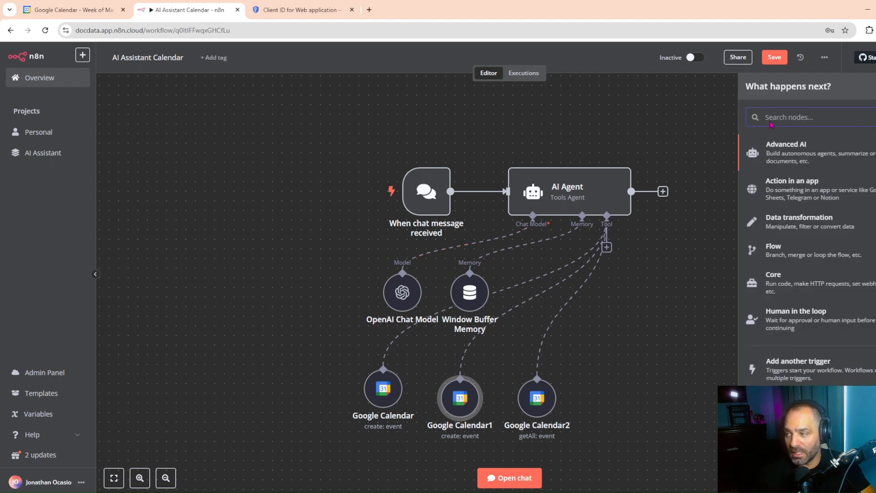
{"action": "type", "text": "google"}
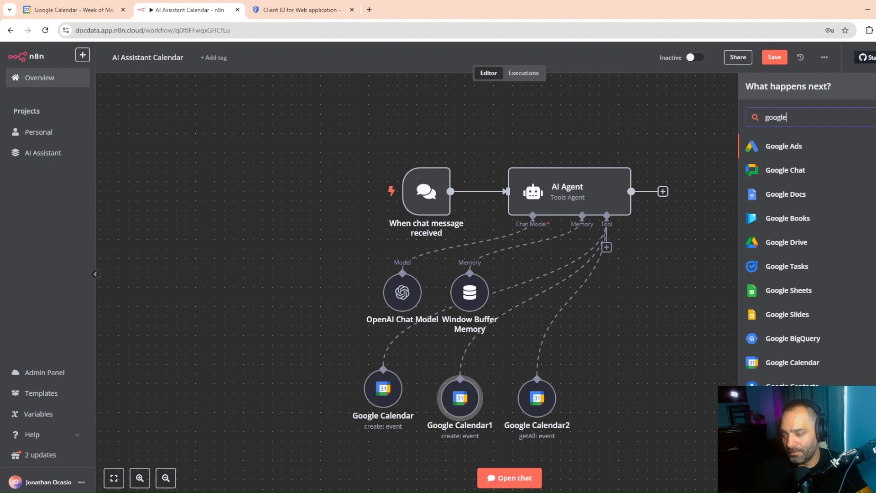
{"action": "left_click", "coordinate": [799, 363]}
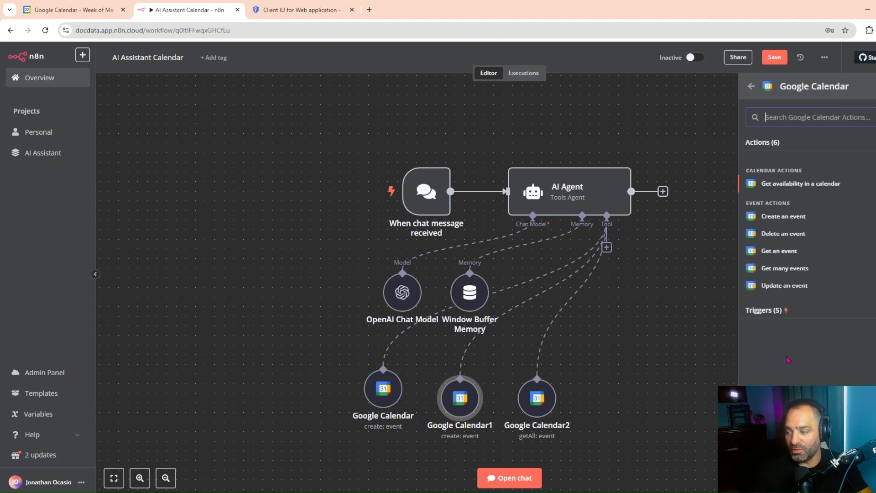
{"action": "left_click", "coordinate": [783, 234]}
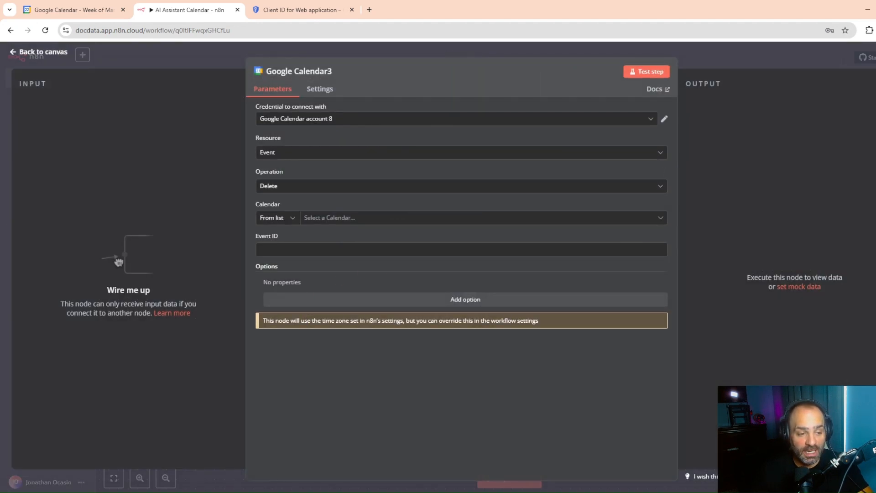
Step: Select the account's Gmail calendar in the delete node and set its Event ID to the expression {{ $fromAI("eventID") }}
{"action": "left_click", "coordinate": [342, 217]}
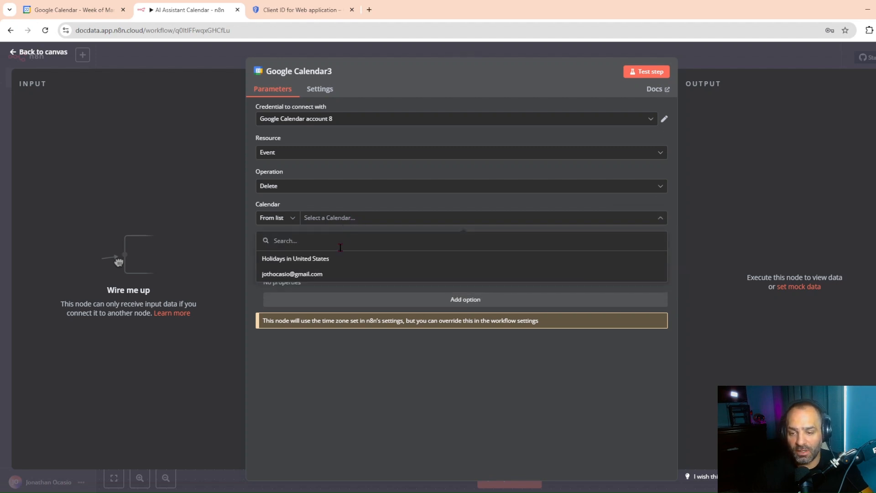
{"action": "left_click", "coordinate": [311, 277]}
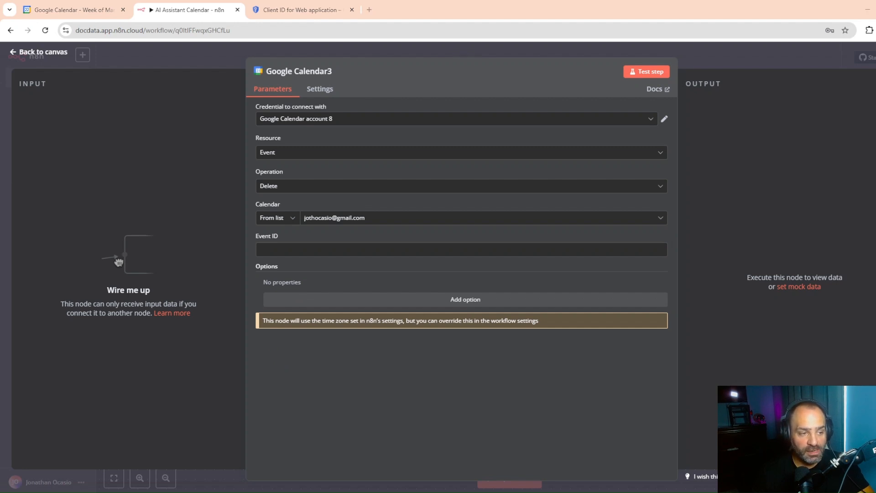
{"action": "right_click", "coordinate": [299, 249]}
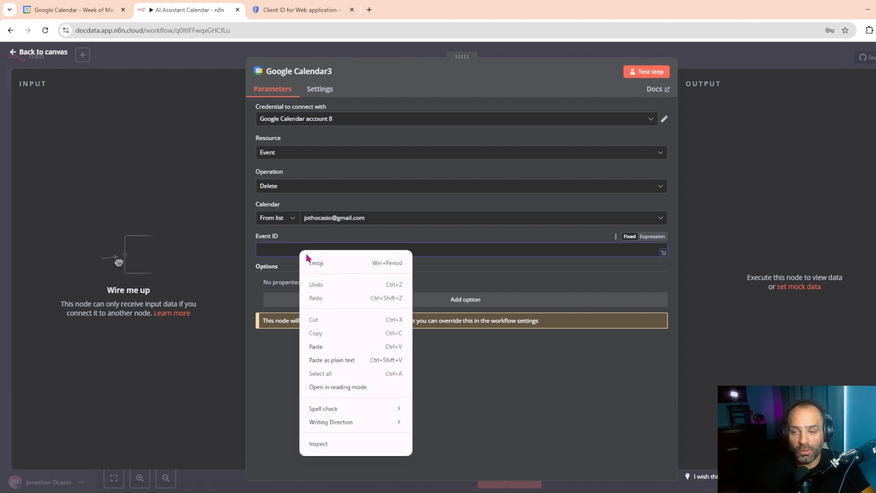
{"action": "left_click", "coordinate": [327, 345]}
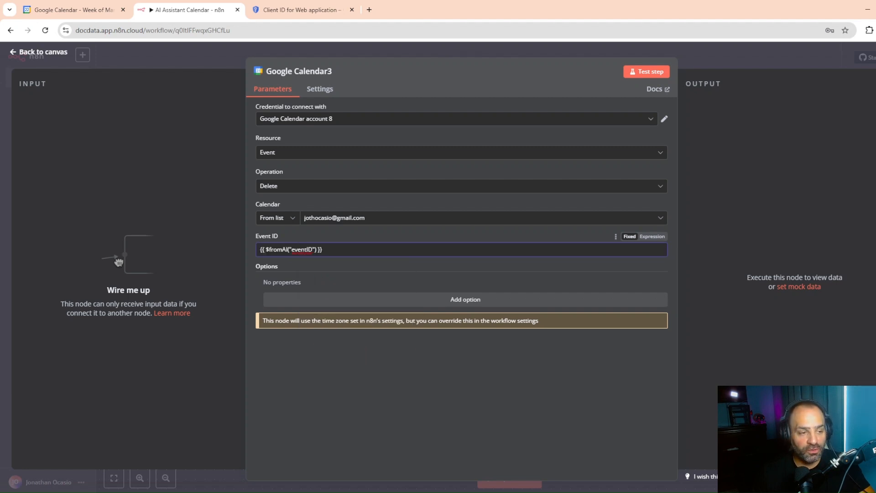
{"action": "left_click", "coordinate": [652, 236]}
{"action": "left_click", "coordinate": [439, 407]}
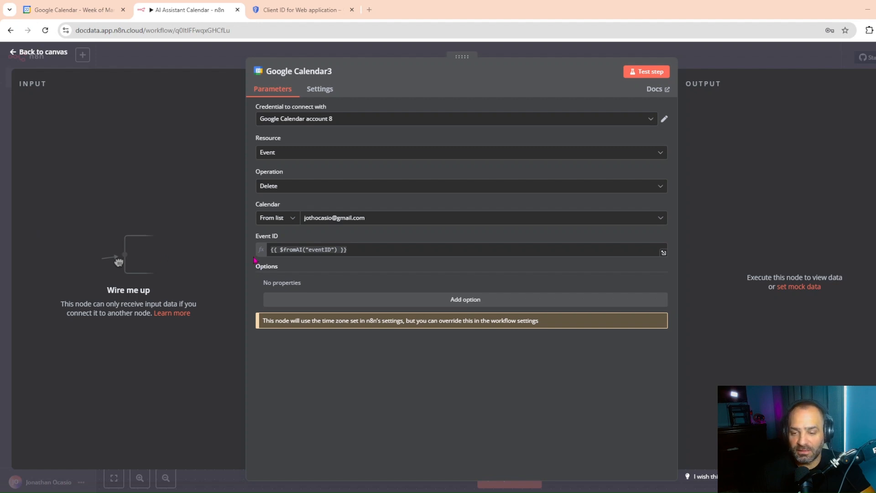
Step: Try to connect the standalone delete node to the AI Agent's Tool input, and remove the node from the canvas
{"action": "left_click", "coordinate": [44, 54]}
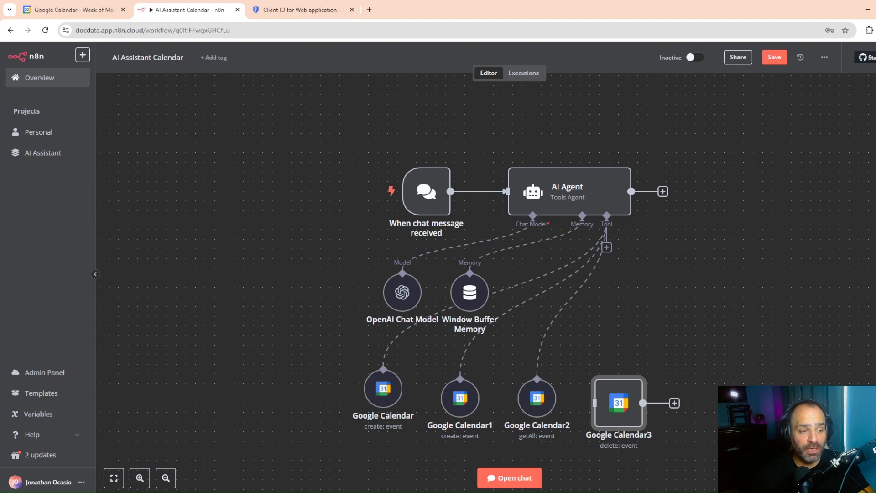
{"action": "left_click_drag", "start_coordinate": [674, 402], "coordinate": [607, 217]}
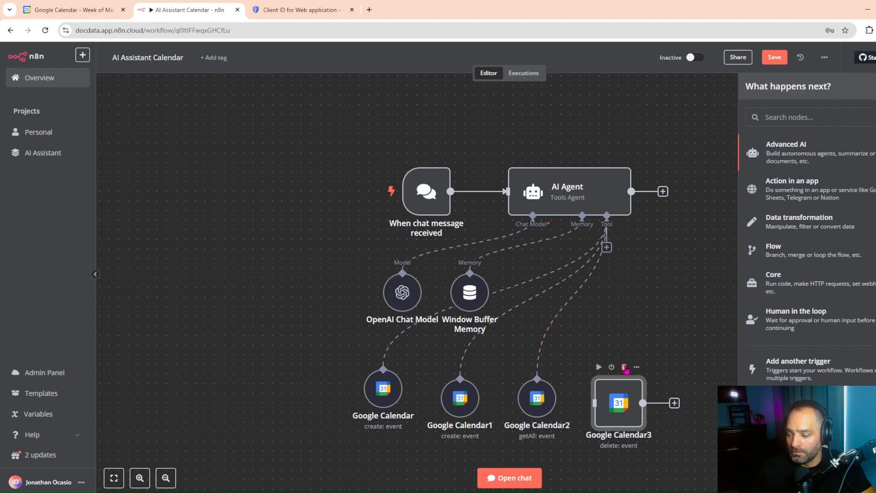
{"action": "left_click", "coordinate": [682, 234]}
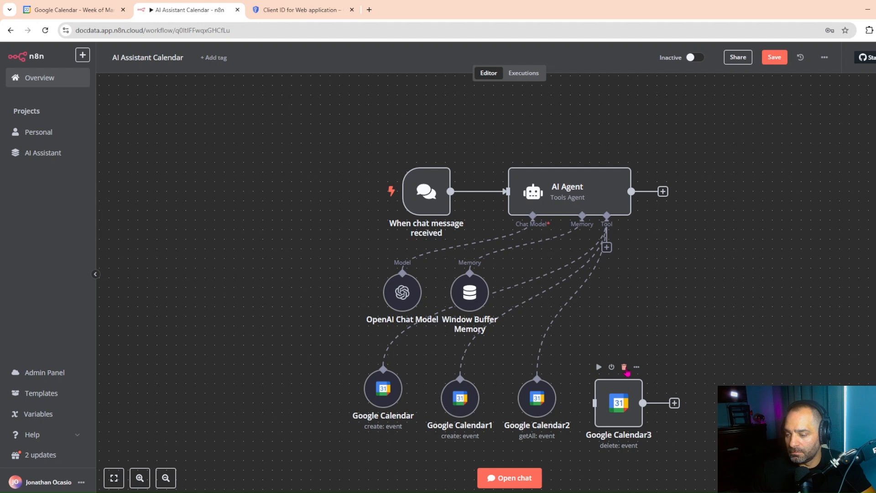
{"action": "left_click", "coordinate": [625, 368]}
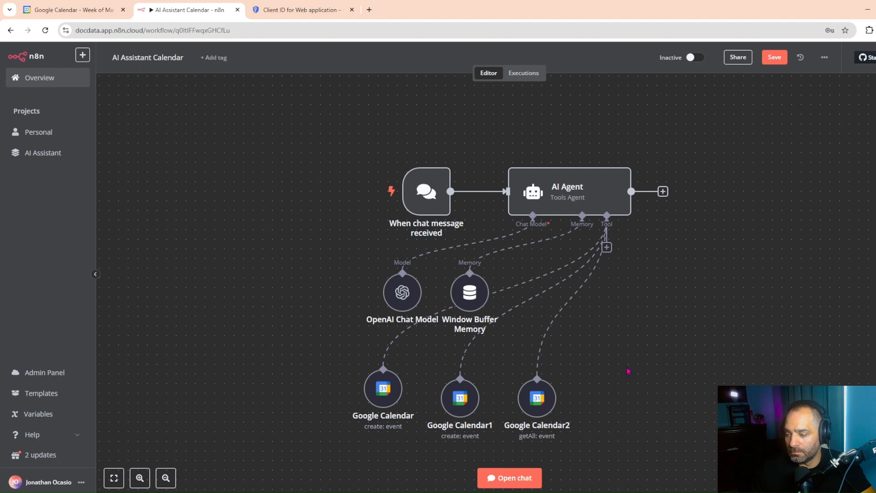
{"action": "left_click", "coordinate": [607, 248]}
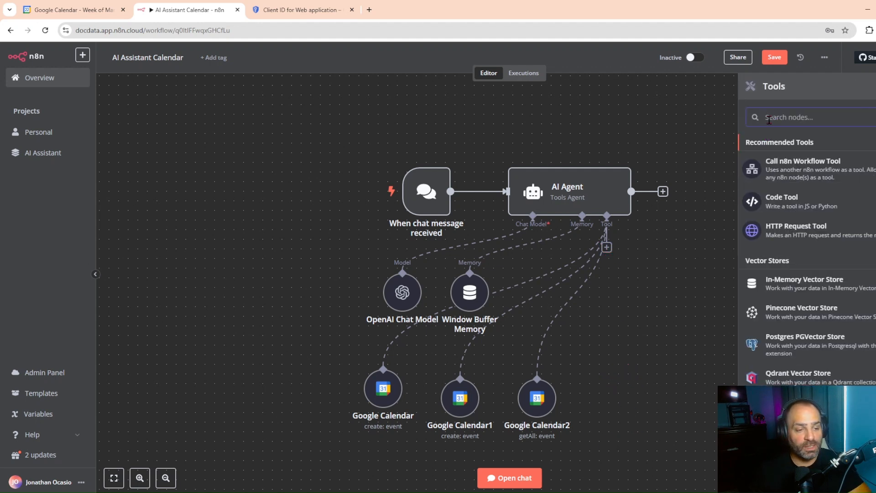
{"action": "type", "text": "de"}
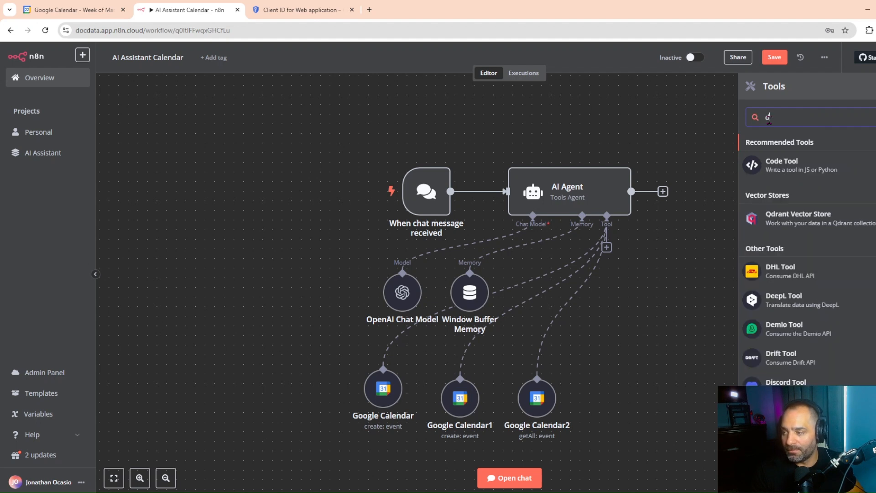
{"action": "key", "text": "BackSpace"}
{"action": "key", "text": "BackSpace"}
{"action": "type", "text": "google"}
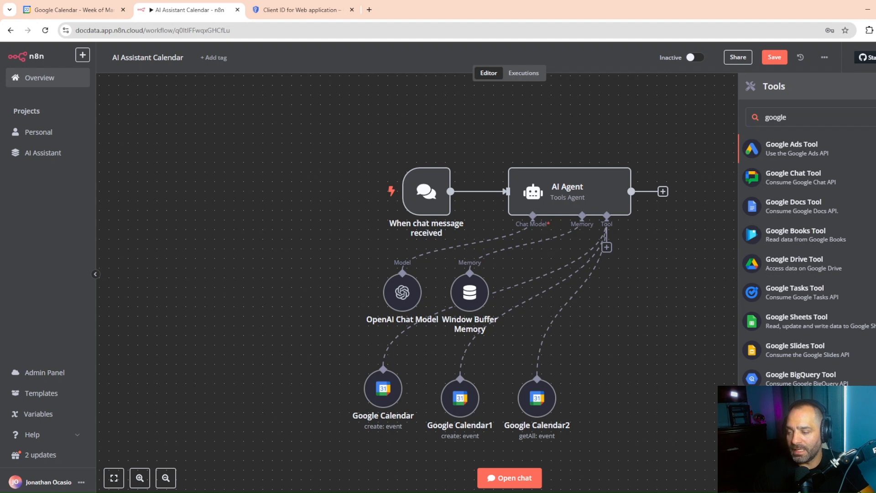
{"action": "left_click", "coordinate": [800, 407]}
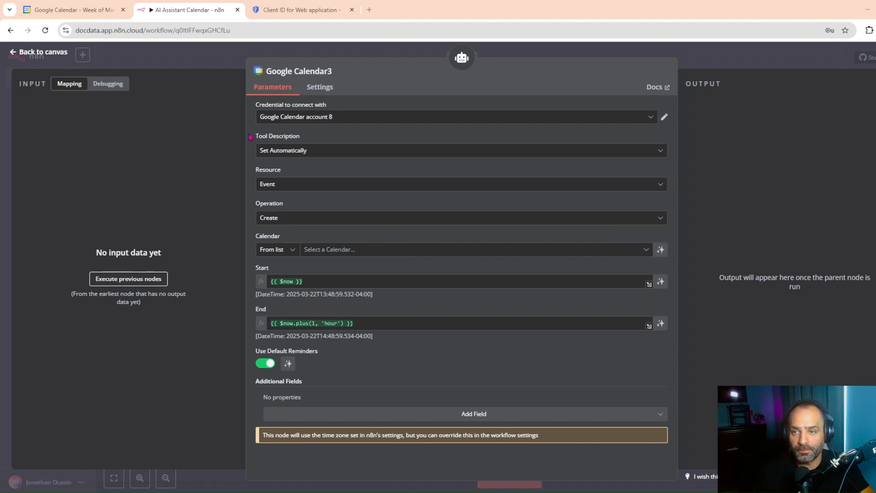
{"action": "left_click", "coordinate": [41, 52]}
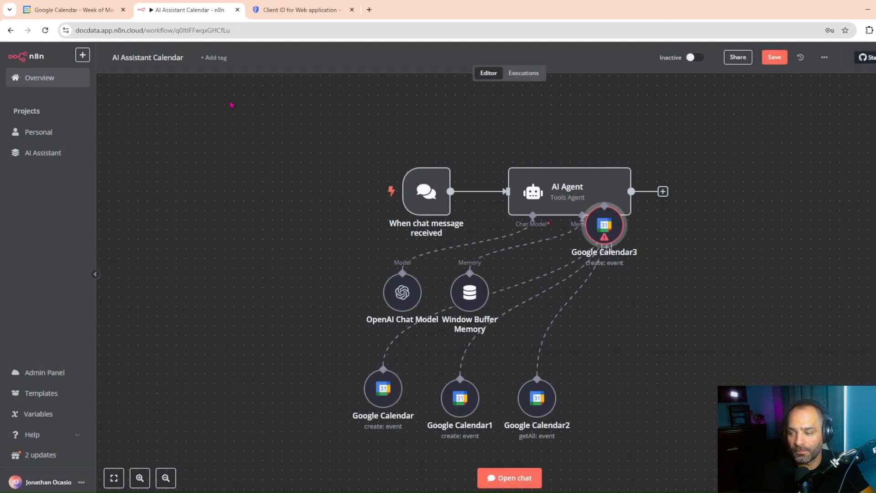
{"action": "left_click_drag", "start_coordinate": [605, 228], "coordinate": [617, 363]}
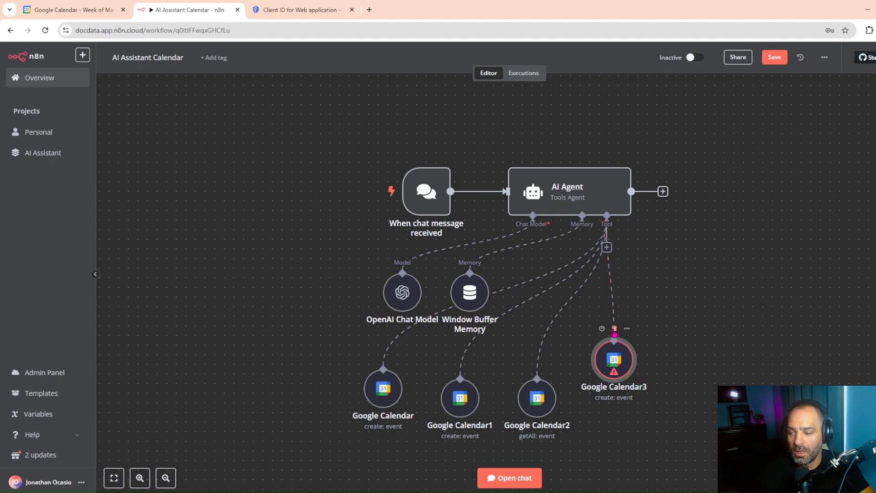
{"action": "left_click", "coordinate": [614, 328]}
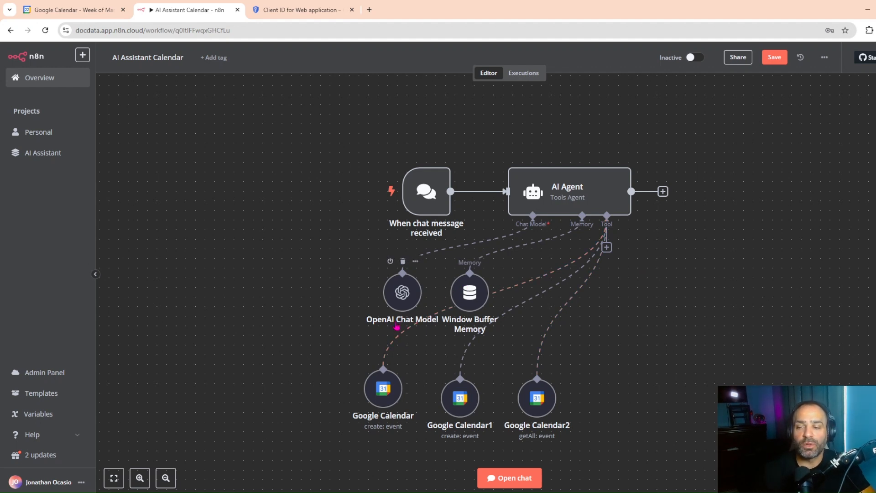
Step: Add a Google Calendar tool to the AI Agent and place it below the agent's Tool connector, near the other calendar tools
{"action": "left_click", "coordinate": [607, 247]}
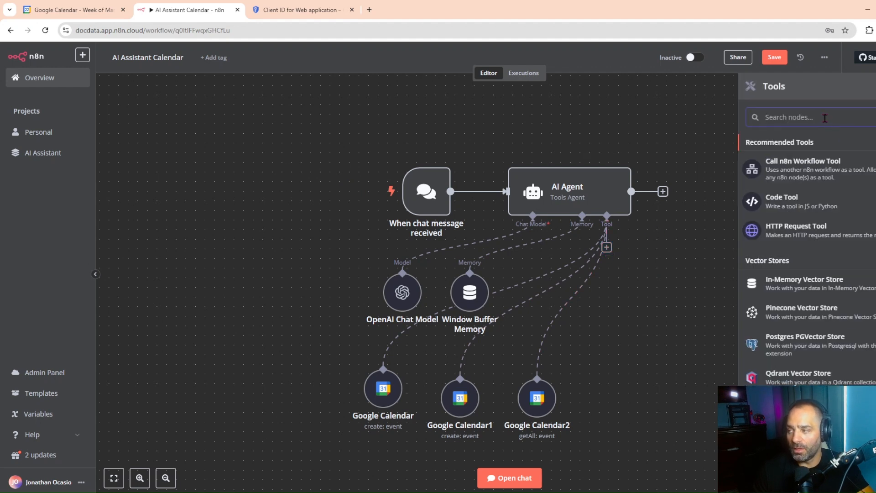
{"action": "type", "text": "google"}
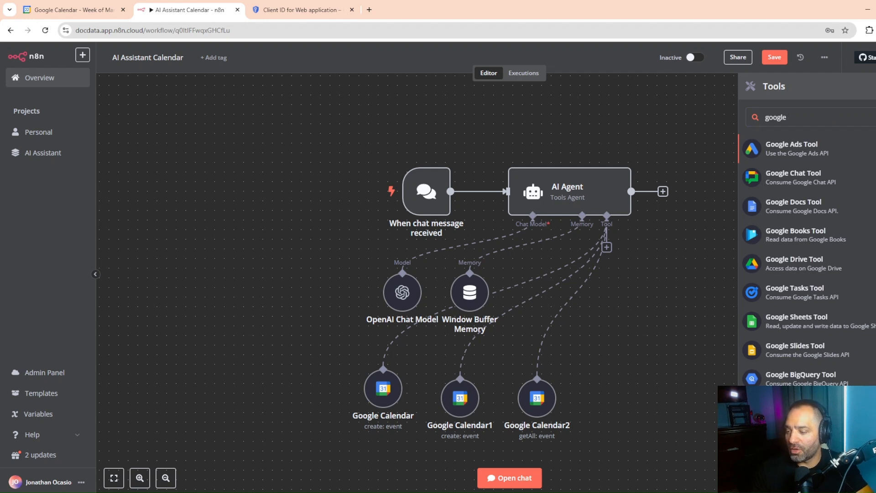
{"action": "left_click", "coordinate": [800, 407]}
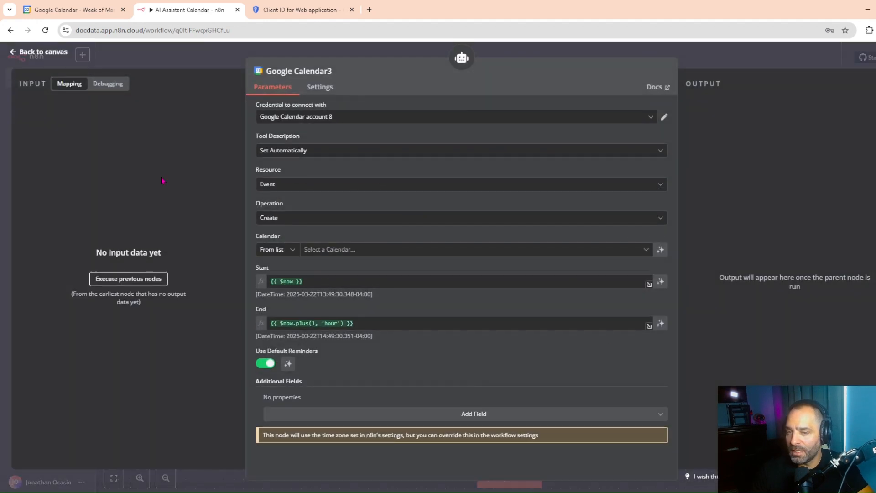
{"action": "left_click", "coordinate": [39, 53]}
{"action": "left_click_drag", "start_coordinate": [605, 292], "coordinate": [615, 360]}
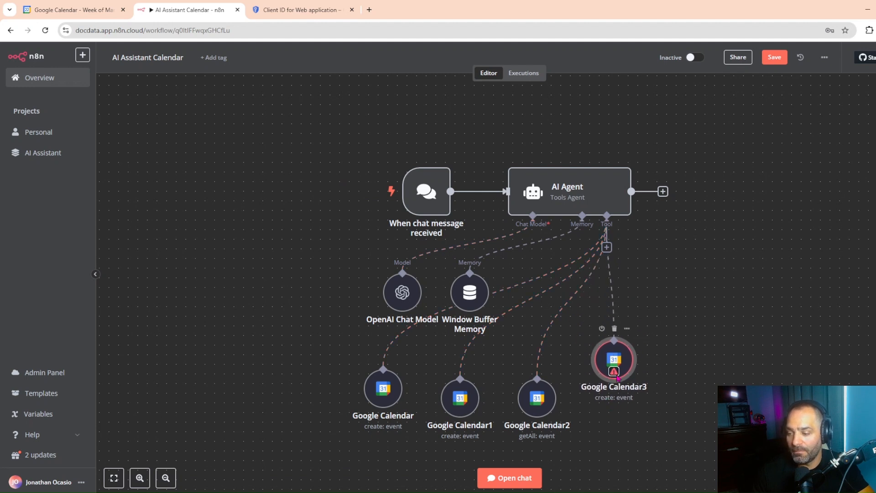
Step: Configure the new calendar tool with the Delete operation, the account's Gmail calendar and Event ID {{ $fromAI("eventID") }}
{"action": "double_click", "coordinate": [614, 365]}
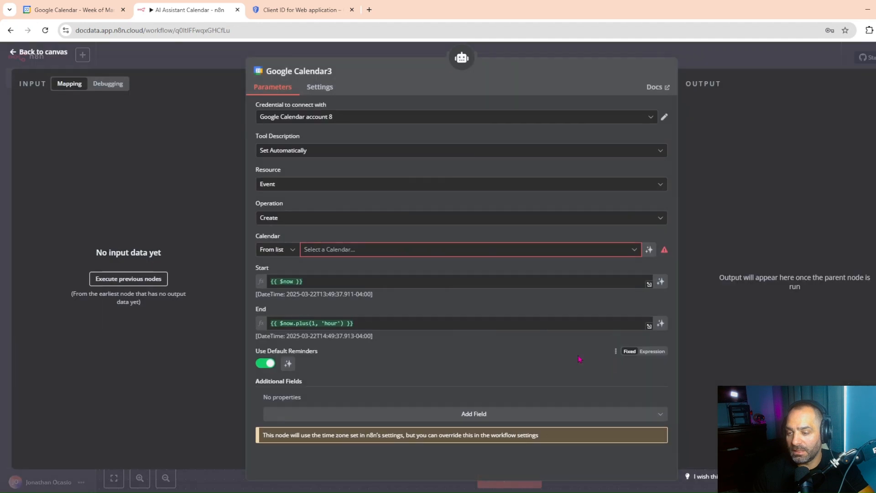
{"action": "left_click", "coordinate": [336, 219]}
{"action": "left_click", "coordinate": [286, 277]}
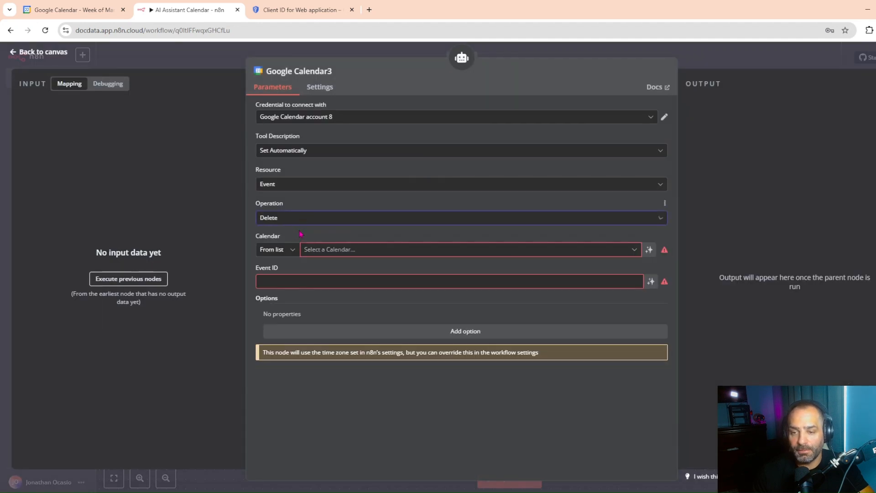
{"action": "left_click", "coordinate": [328, 250]}
{"action": "left_click", "coordinate": [303, 306]}
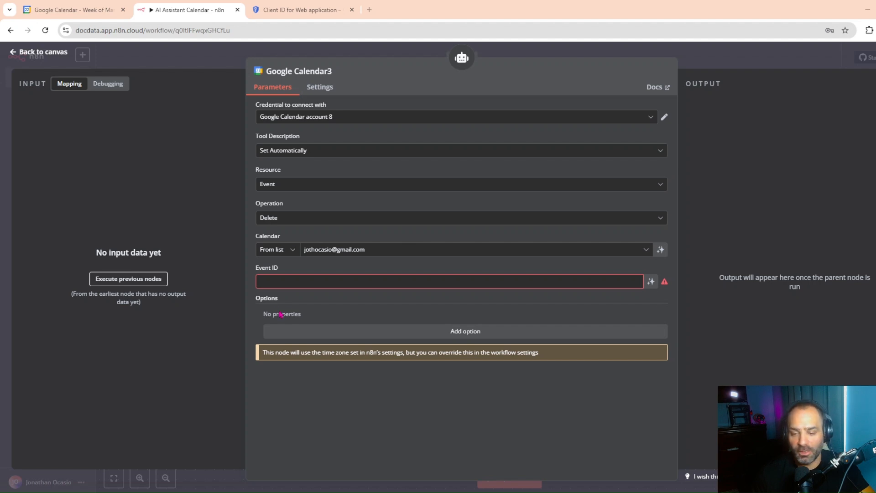
{"action": "right_click", "coordinate": [283, 281]}
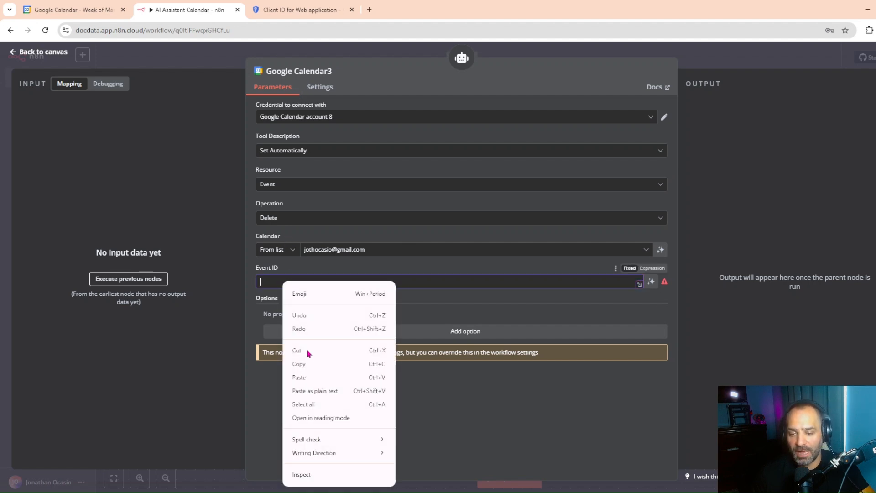
{"action": "left_click", "coordinate": [306, 374]}
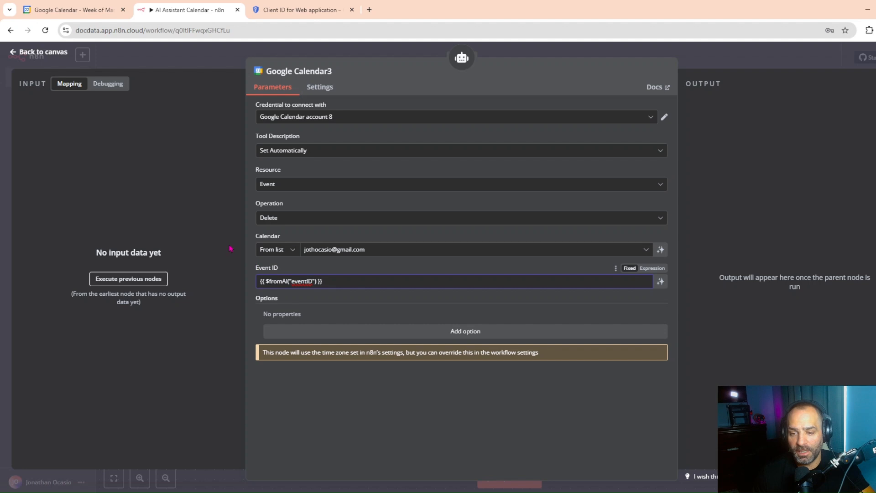
{"action": "left_click", "coordinate": [44, 54]}
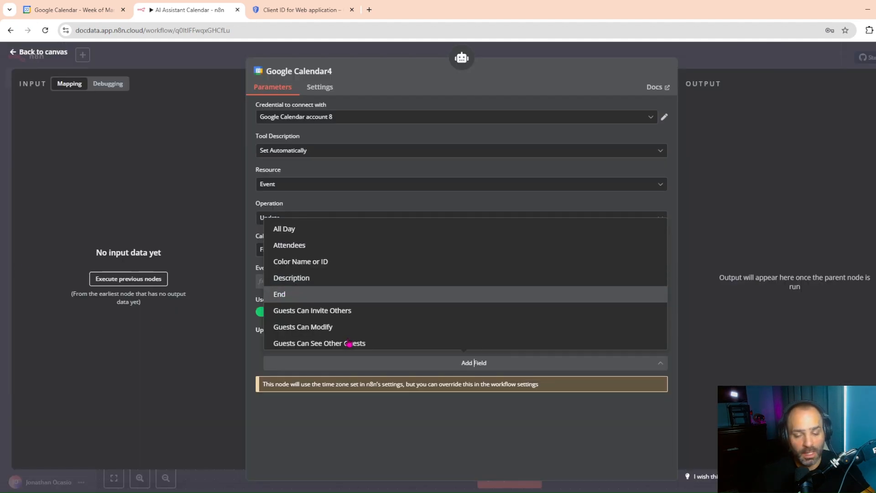
Step: Add the End and Start update fields to the Google Calendar tool that uses the Update operation
{"action": "left_click", "coordinate": [209, 293]}
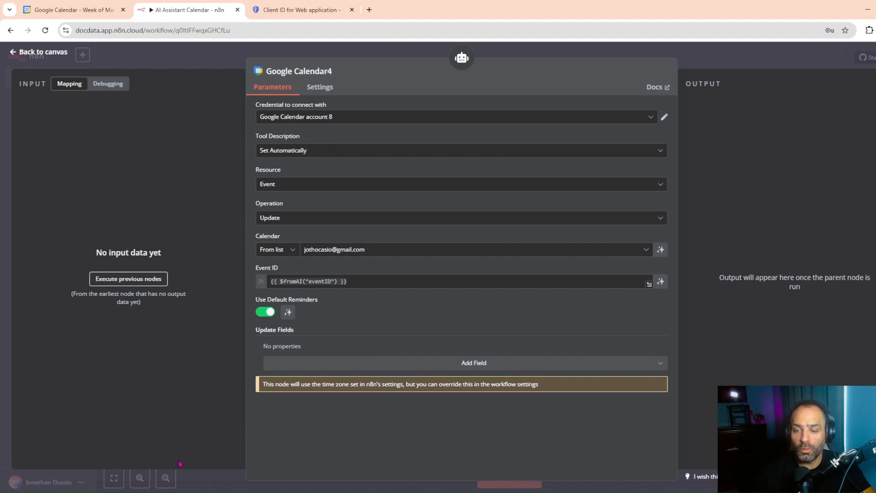
{"action": "left_click", "coordinate": [393, 368]}
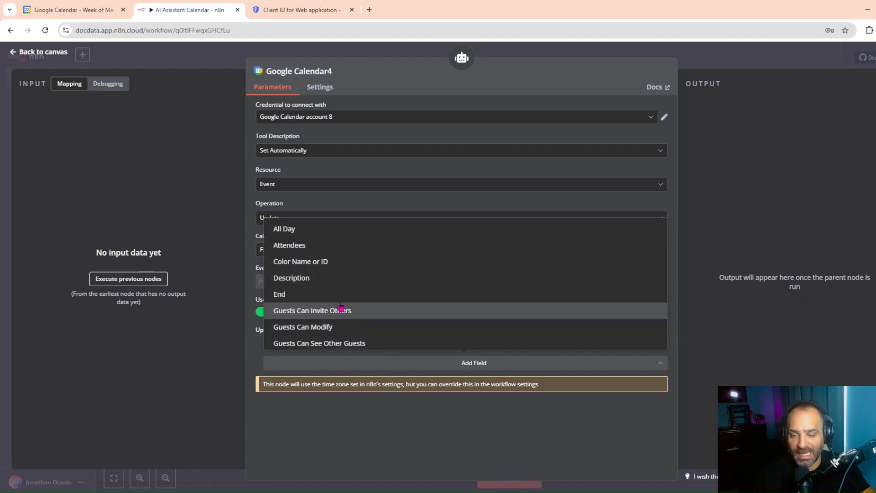
{"action": "left_click", "coordinate": [339, 295]}
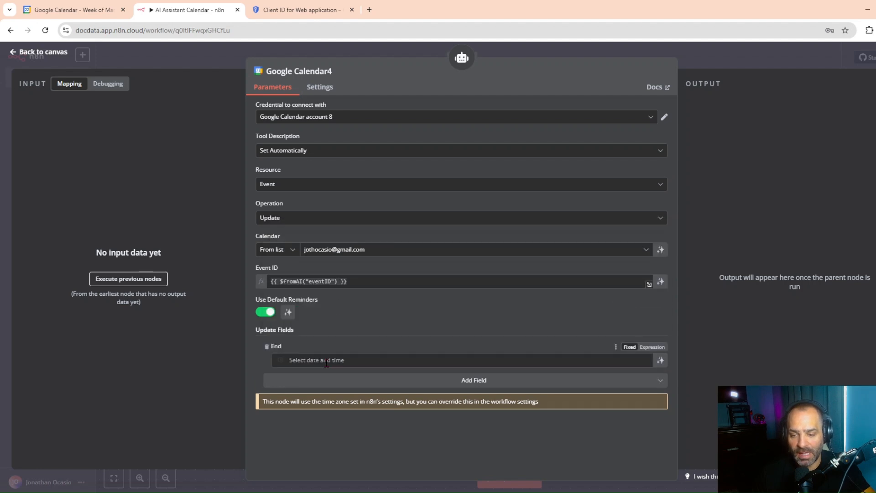
{"action": "left_click", "coordinate": [305, 383]}
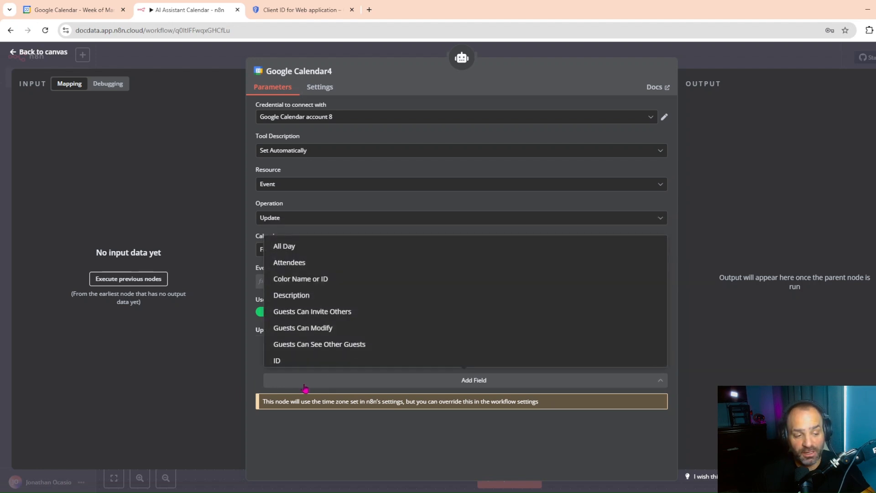
{"action": "scroll", "coordinate": [292, 321], "scroll_direction": "down", "scroll_amount": 5}
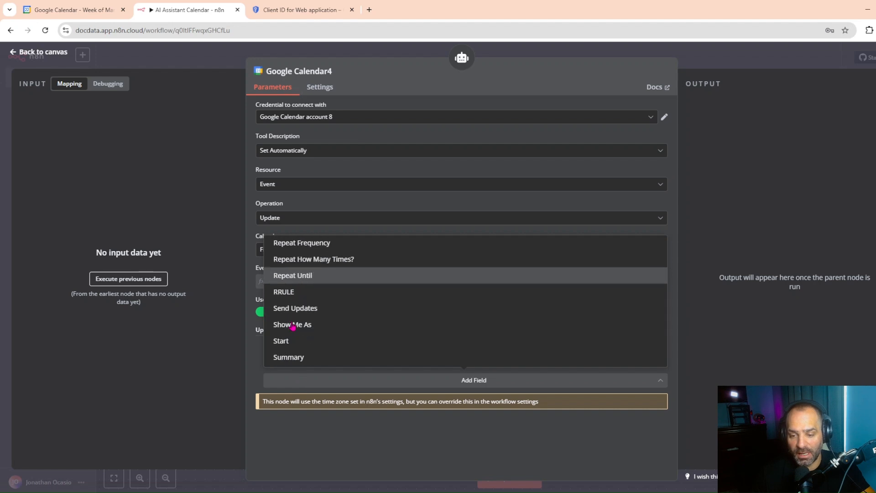
{"action": "left_click", "coordinate": [293, 323]}
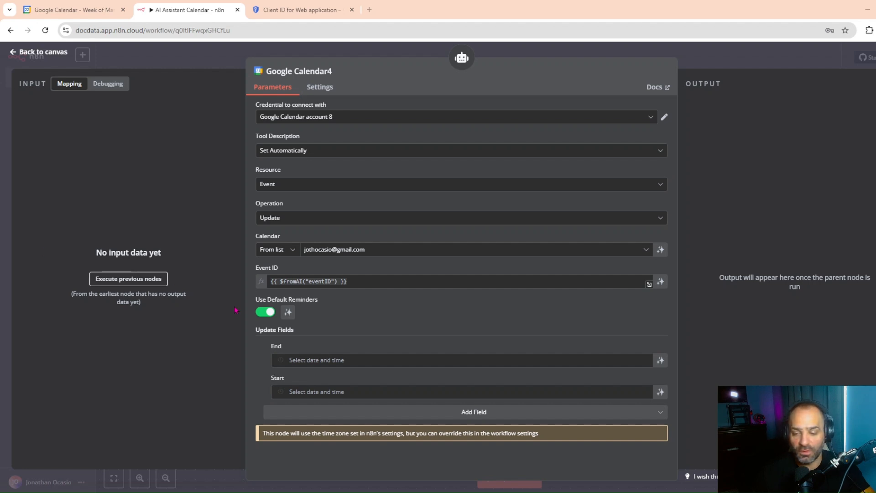
{"action": "right_click", "coordinate": [301, 361]}
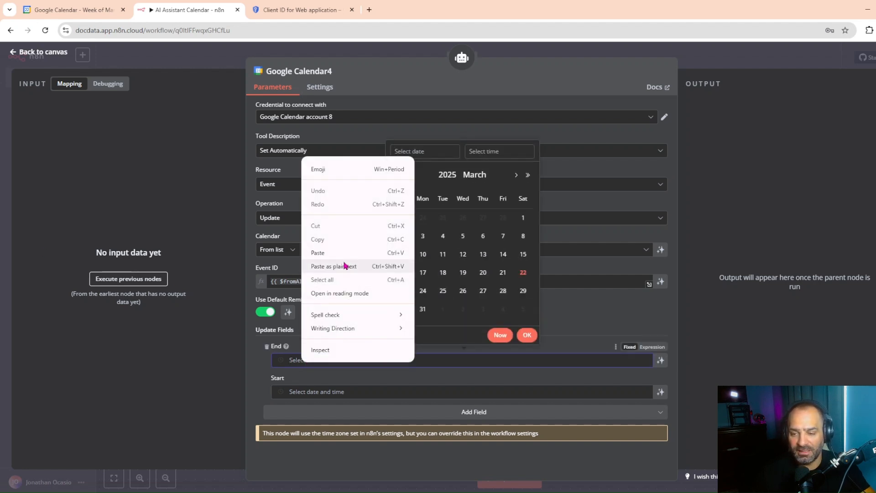
{"action": "left_click", "coordinate": [384, 265]}
{"action": "key", "text": "ctrl+z"}
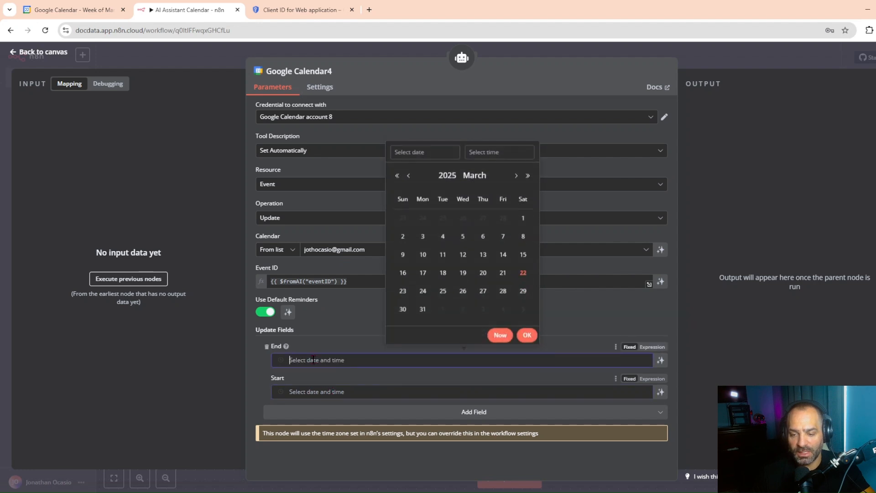
Step: Switch the End update field to an expression and set it to {{ $fromAI("endTime") }}
{"action": "left_click", "coordinate": [652, 347]}
{"action": "left_click", "coordinate": [316, 359]}
{"action": "right_click", "coordinate": [310, 362]}
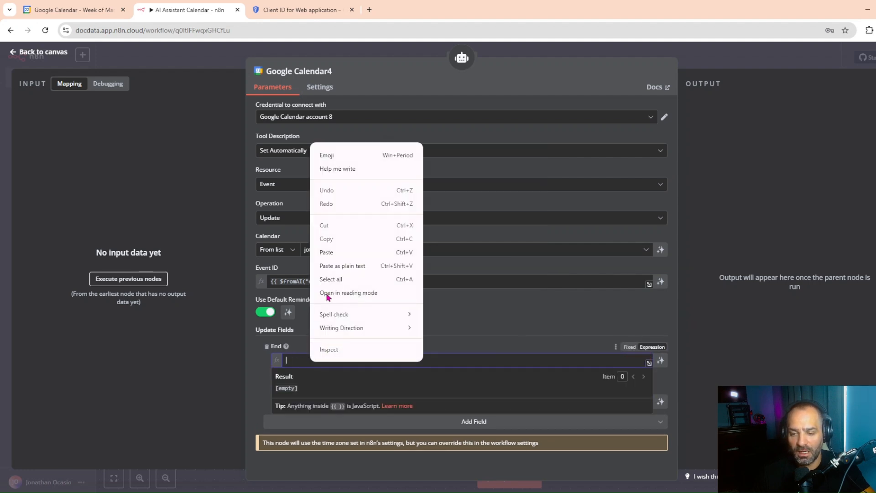
{"action": "left_click", "coordinate": [325, 252]}
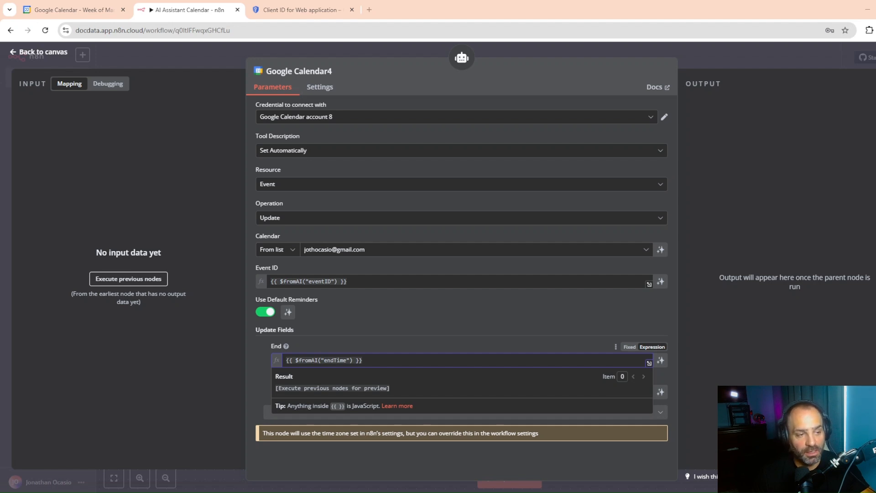
{"action": "left_click", "coordinate": [267, 394]}
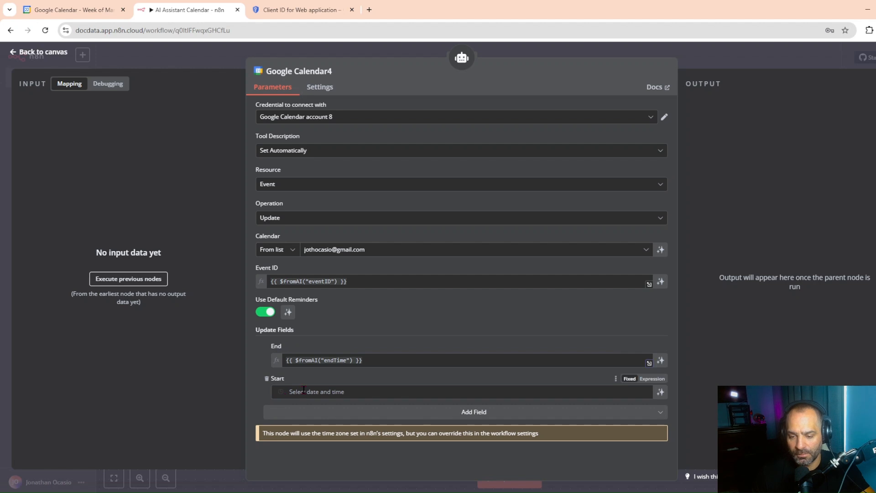
Step: Set the Start update field to the expression {{ $fromAI("startTime") }} and return to the canvas
{"action": "right_click", "coordinate": [304, 390]}
{"action": "left_click", "coordinate": [336, 281]}
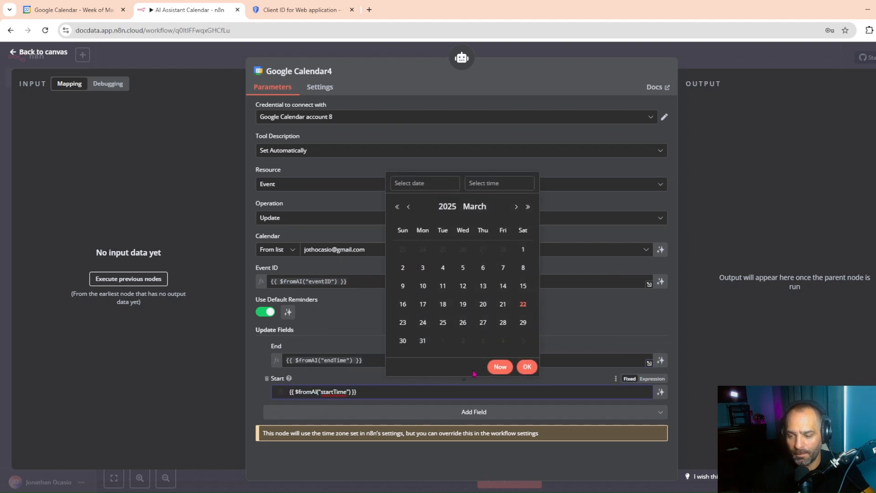
{"action": "left_click", "coordinate": [652, 378]}
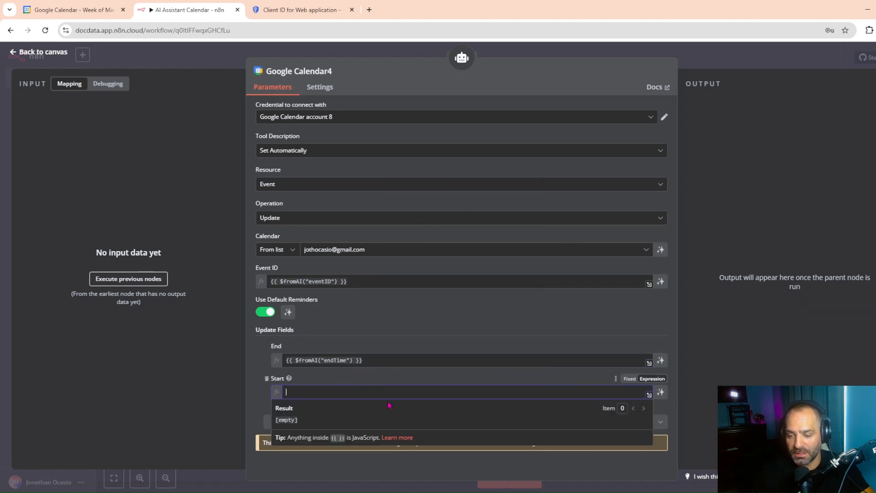
{"action": "right_click", "coordinate": [325, 395]}
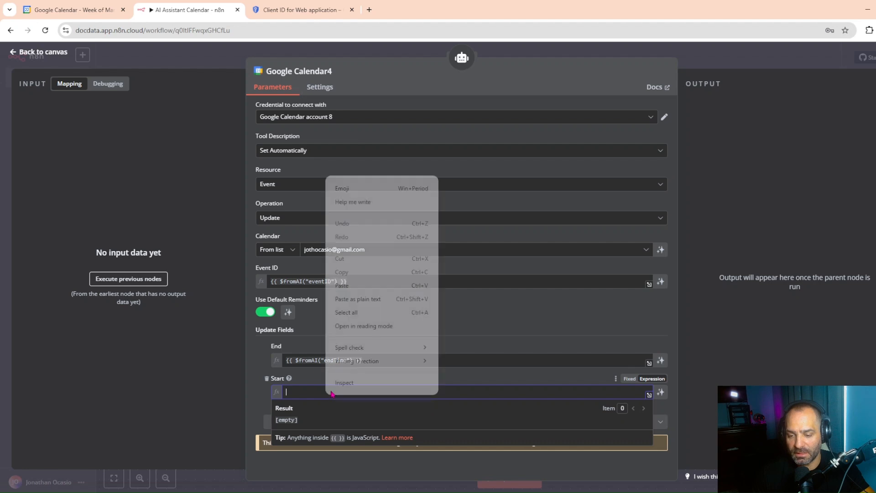
{"action": "left_click", "coordinate": [343, 285]}
{"action": "left_click", "coordinate": [250, 395]}
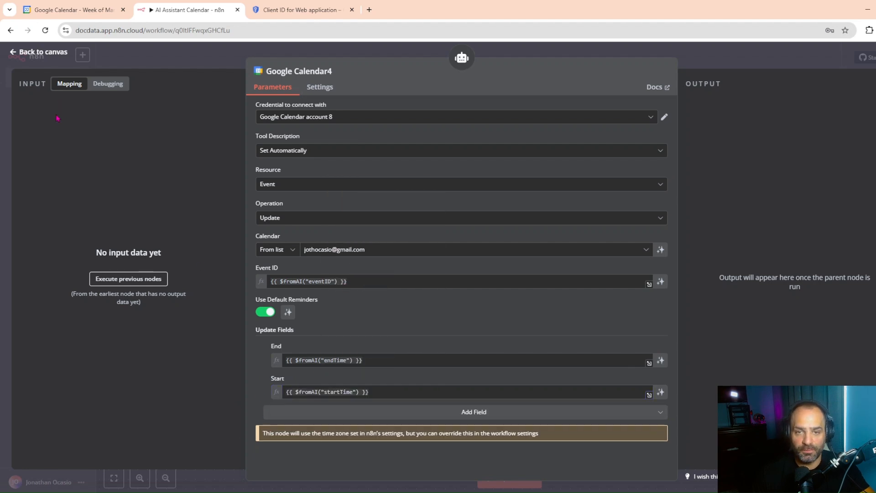
{"action": "left_click", "coordinate": [39, 52]}
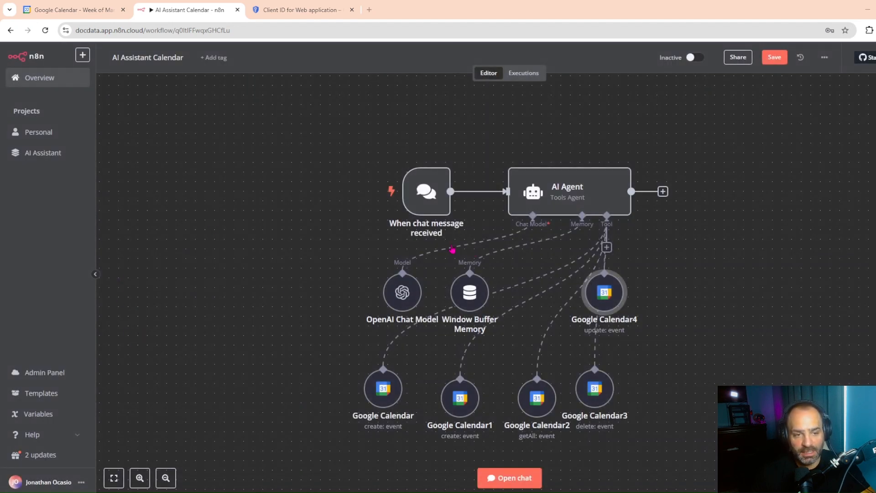
{"action": "left_click", "coordinate": [663, 191]}
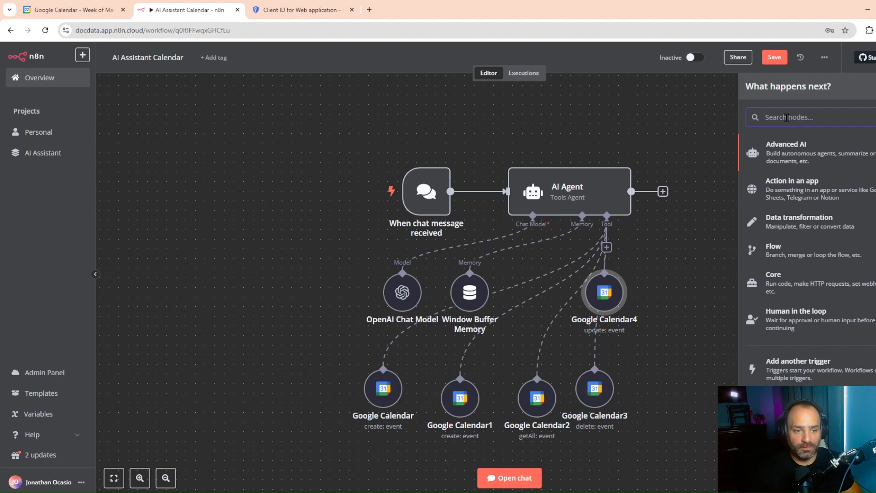
{"action": "type", "text": "manual"}
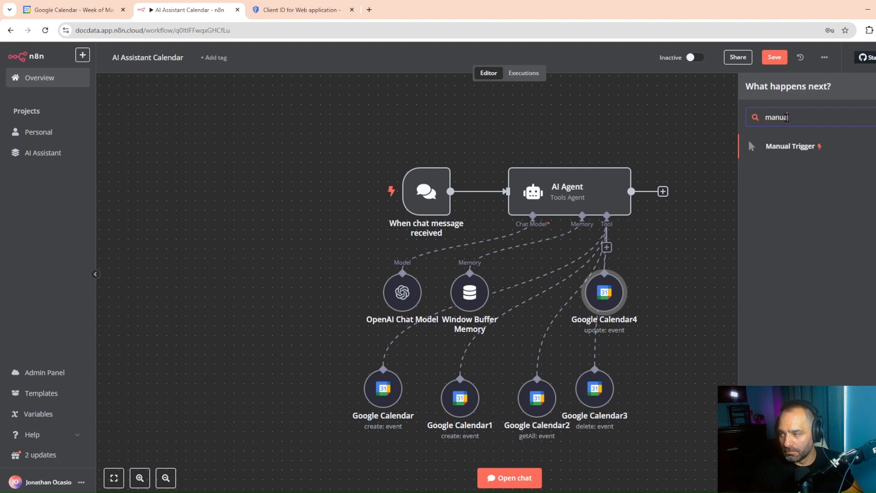
{"action": "key", "text": "BackSpace"}
{"action": "key", "text": "BackSpace"}
{"action": "key", "text": "BackSpace"}
{"action": "key", "text": "BackSpace"}
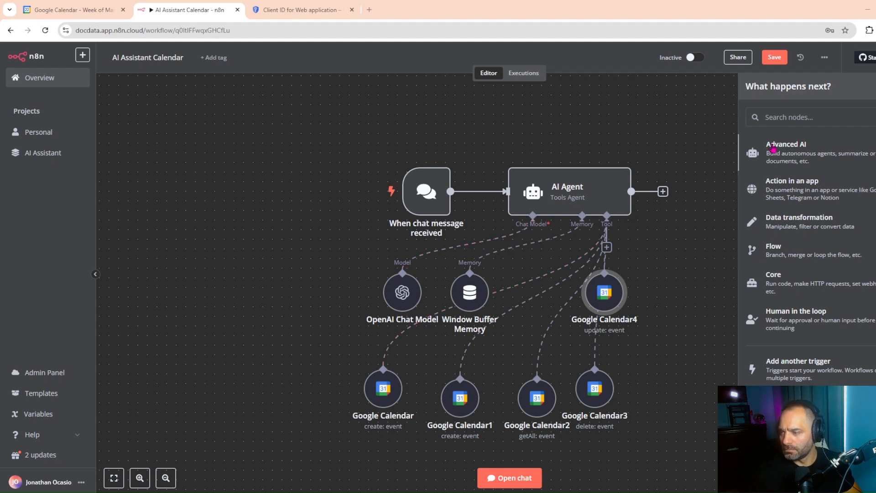
{"action": "left_click", "coordinate": [785, 225]}
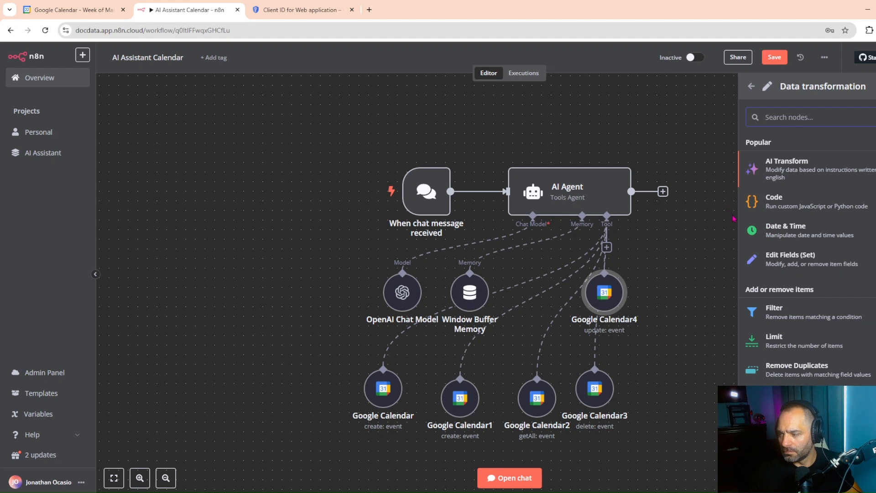
{"action": "left_click", "coordinate": [755, 263]}
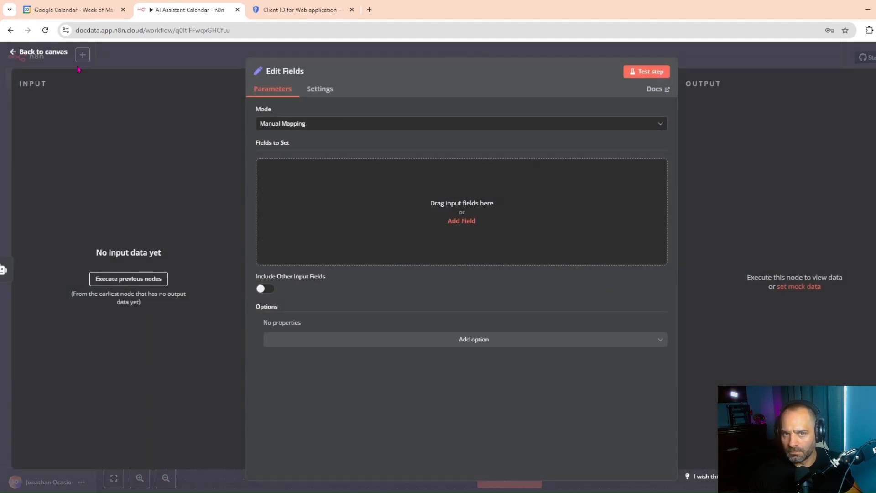
{"action": "left_click", "coordinate": [48, 53]}
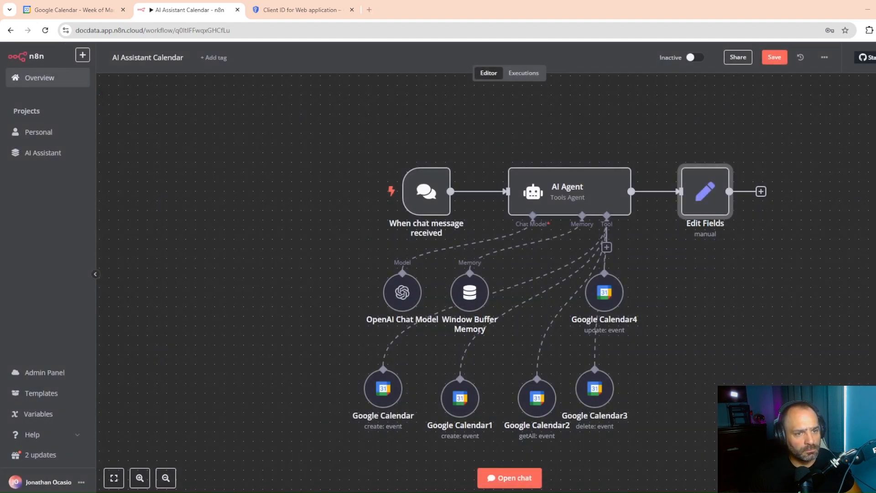
{"action": "mouse_move", "coordinate": [712, 166]}
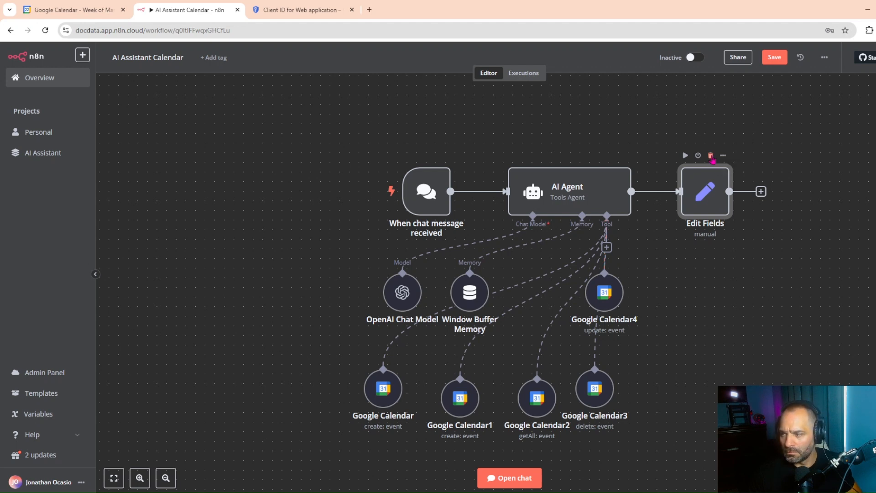
{"action": "left_click", "coordinate": [711, 156]}
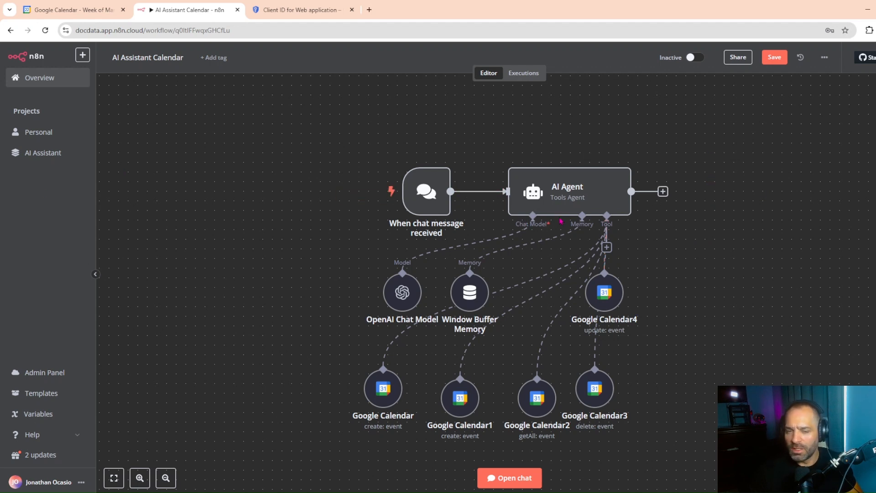
Step: Connect an Edit Fields (Set) node after the AI Agent and add a string field to it
{"action": "left_click", "coordinate": [663, 191]}
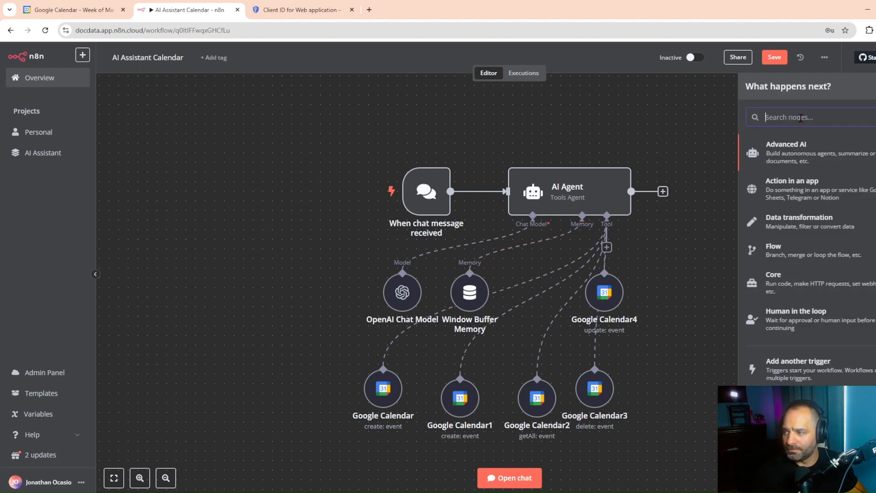
{"action": "type", "text": "Trans"}
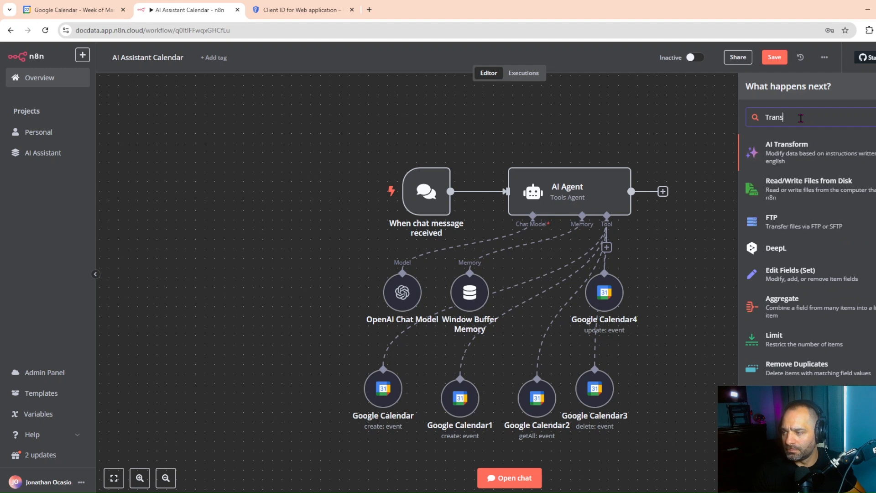
{"action": "type", "text": "form"}
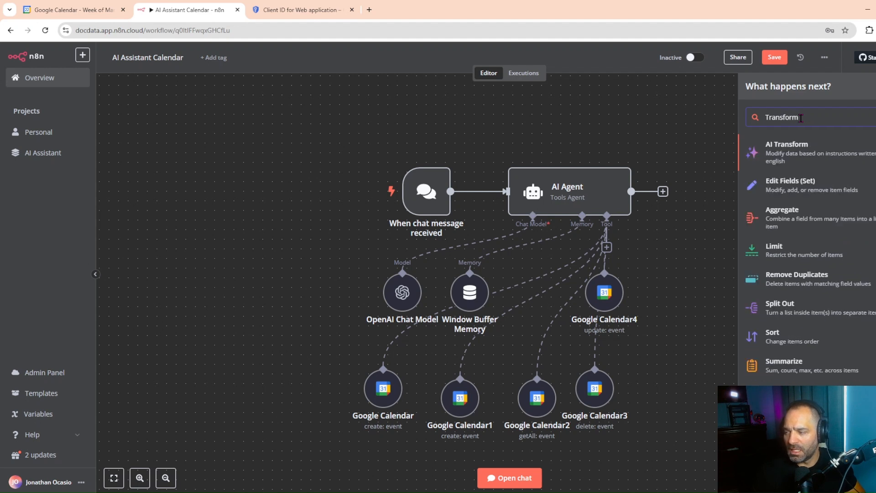
{"action": "left_click", "coordinate": [798, 186]}
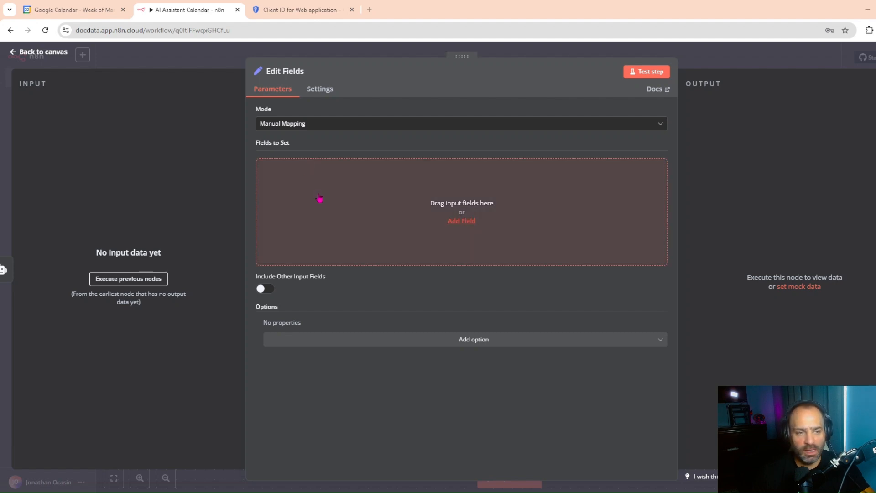
{"action": "left_click", "coordinate": [319, 199]}
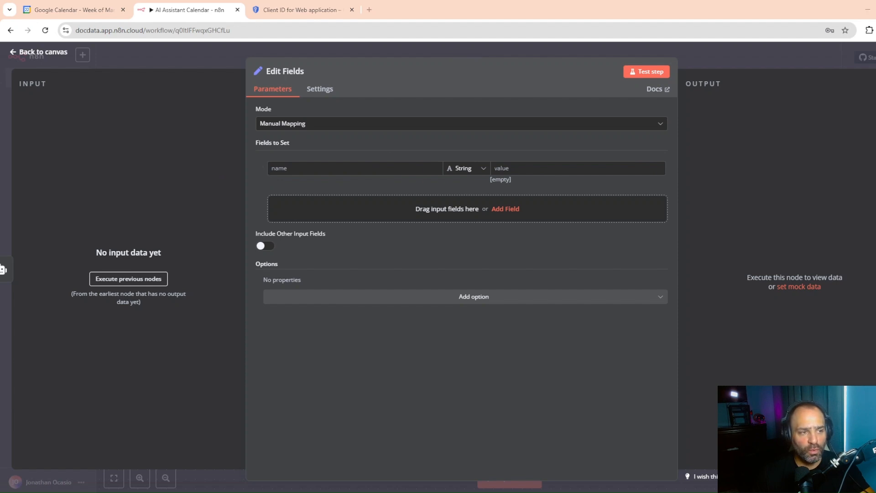
Step: Name the new string field response and set its value to {{$json.output}}
{"action": "right_click", "coordinate": [347, 170]}
{"action": "left_click", "coordinate": [365, 268]}
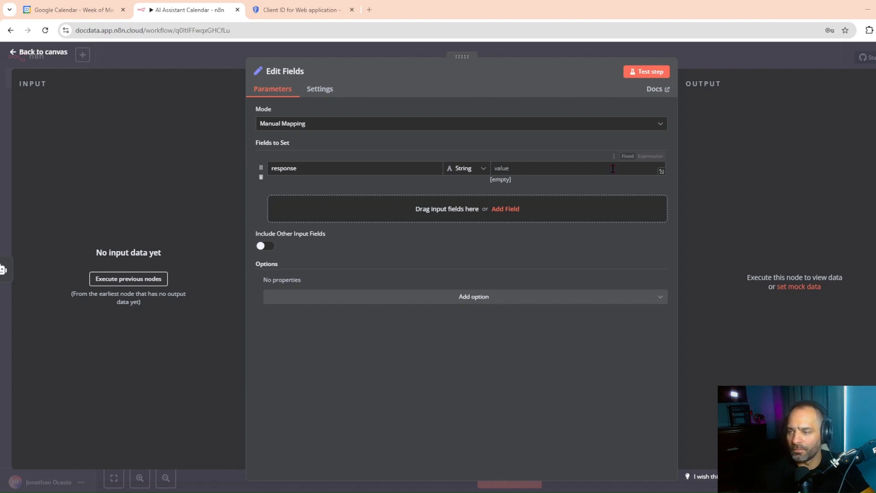
{"action": "right_click", "coordinate": [554, 170]}
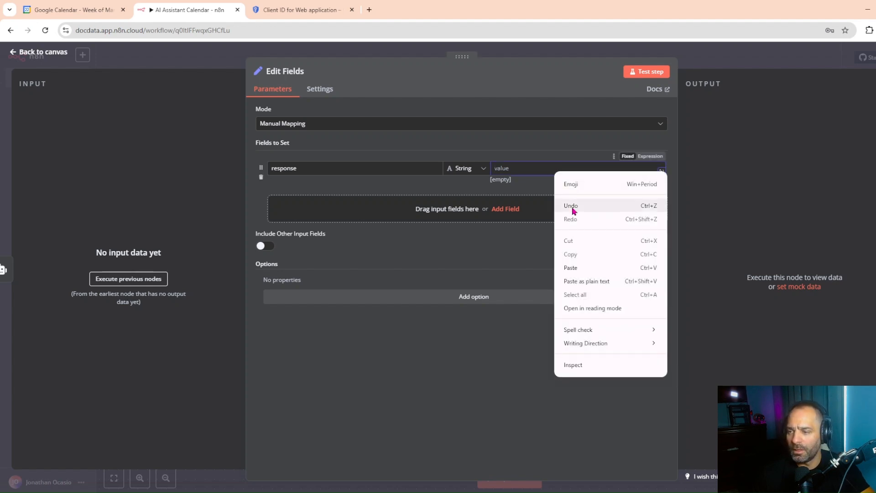
{"action": "left_click", "coordinate": [573, 266]}
{"action": "left_click", "coordinate": [573, 266]}
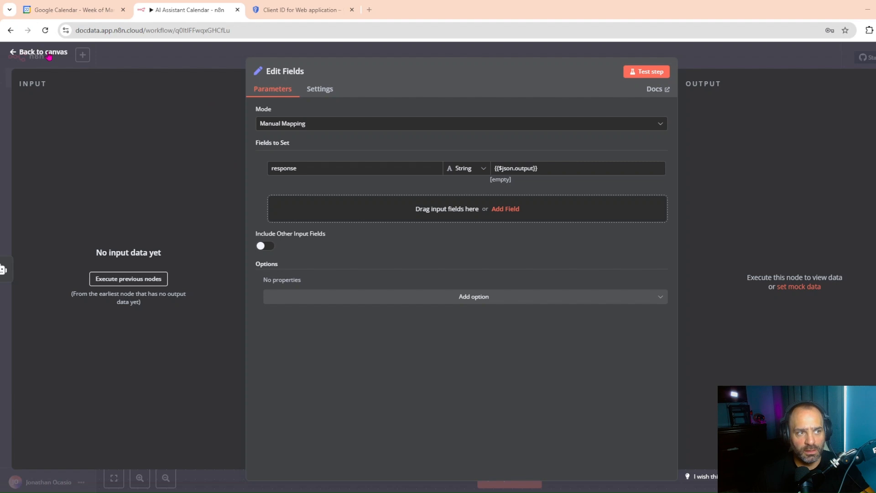
Step: Rename the Edit Fields node to Success and return to the canvas
{"action": "left_click", "coordinate": [299, 73]}
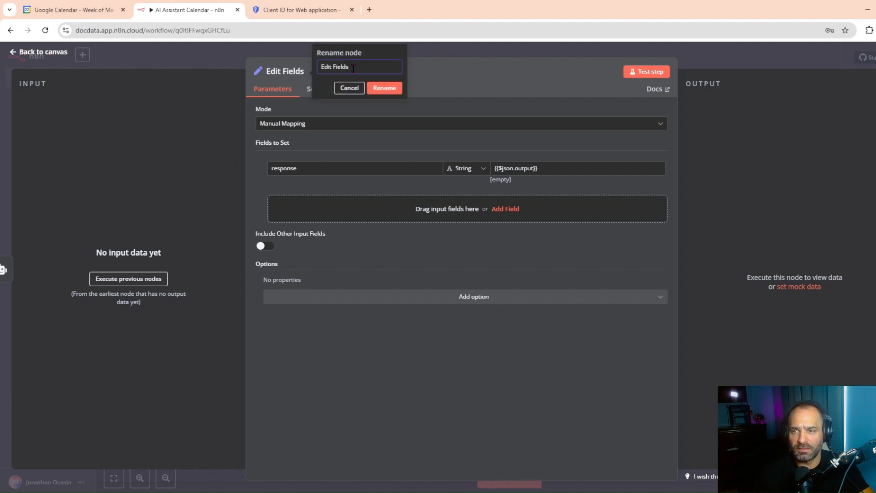
{"action": "type", "text": "Su"}
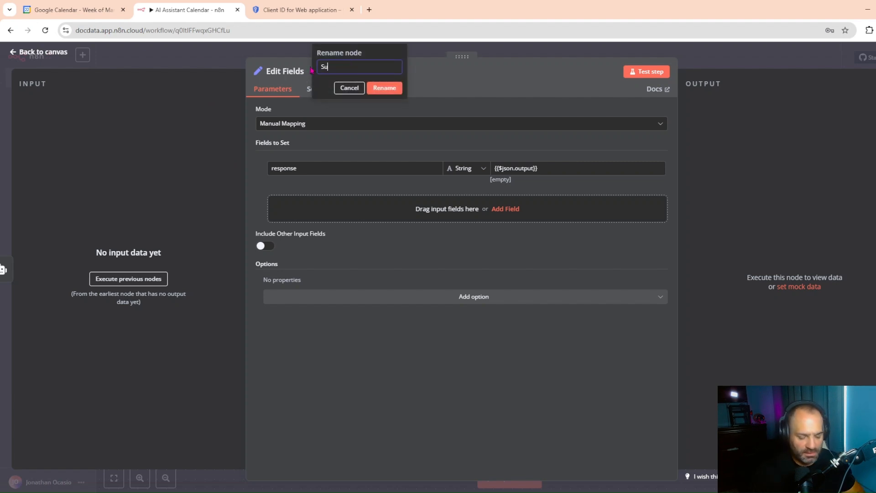
{"action": "type", "text": "ccess"}
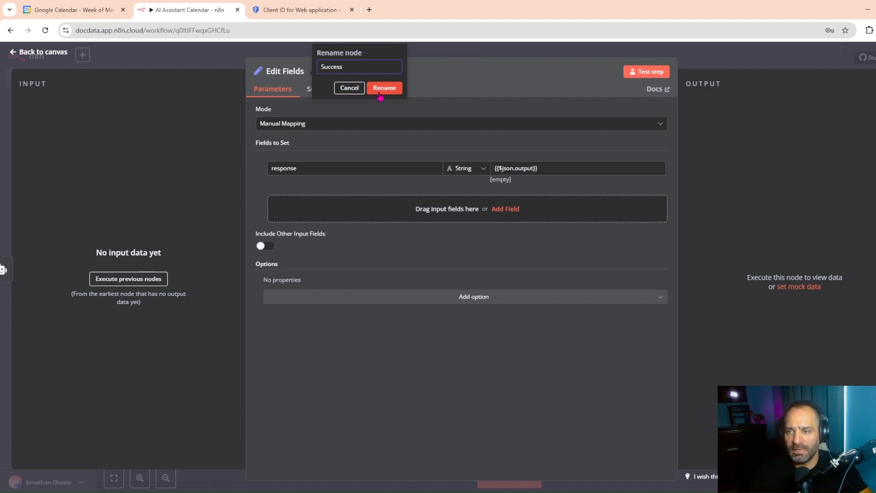
{"action": "key", "text": "Return"}
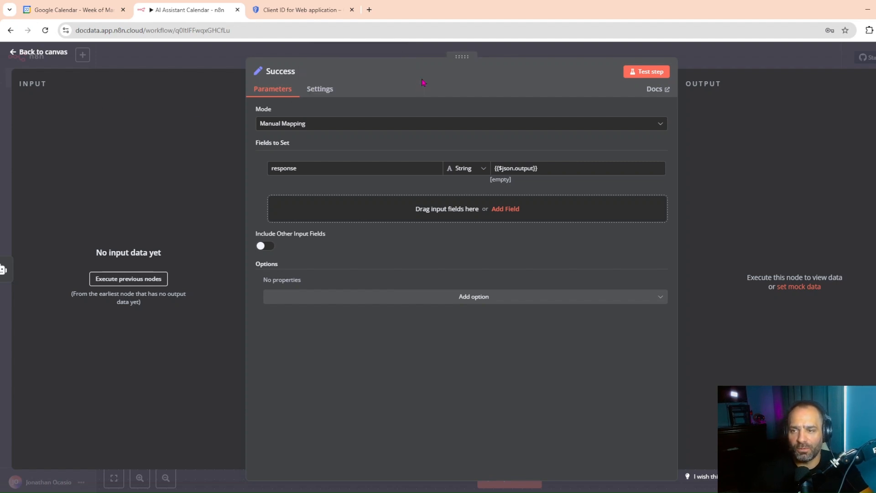
{"action": "left_click", "coordinate": [58, 54]}
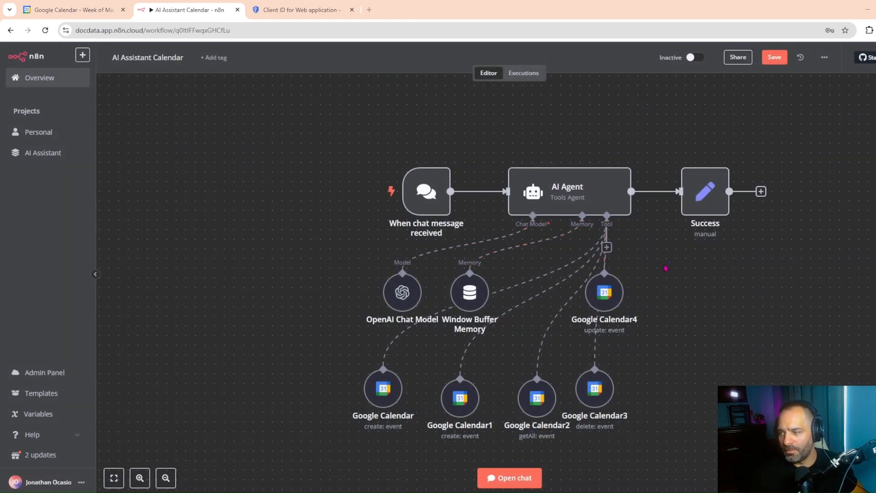
Step: Test the workflow by sending a chat message asking to create a meeting for tomorrow at 8 am, titled with a short greeting to a person
{"action": "left_click_drag", "start_coordinate": [766, 311], "coordinate": [620, 297]}
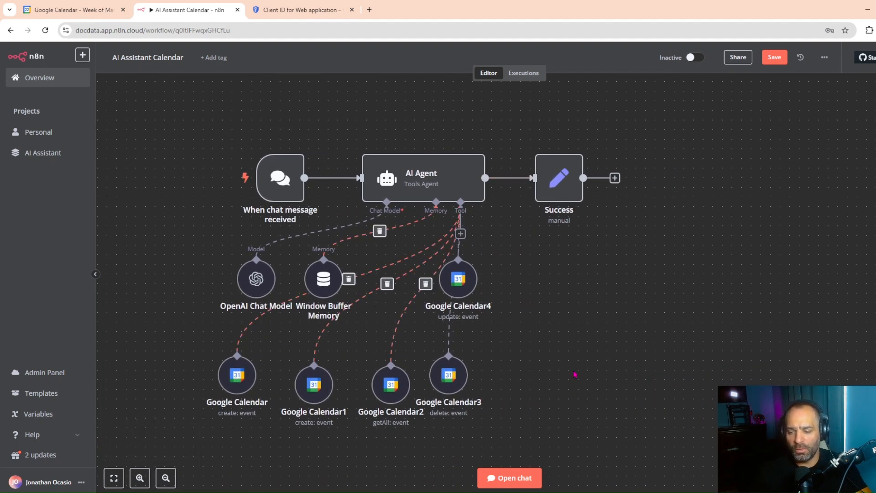
{"action": "scroll", "coordinate": [636, 263], "scroll_direction": "down", "scroll_amount": 1}
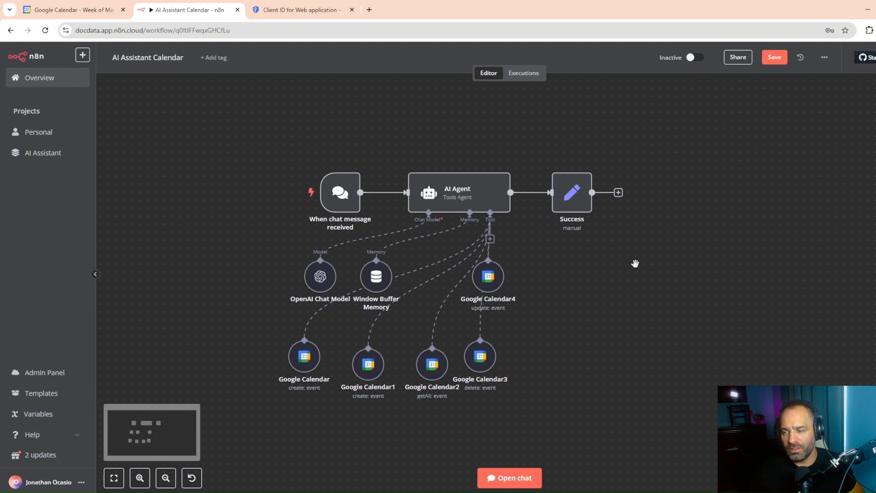
{"action": "left_click", "coordinate": [523, 474]}
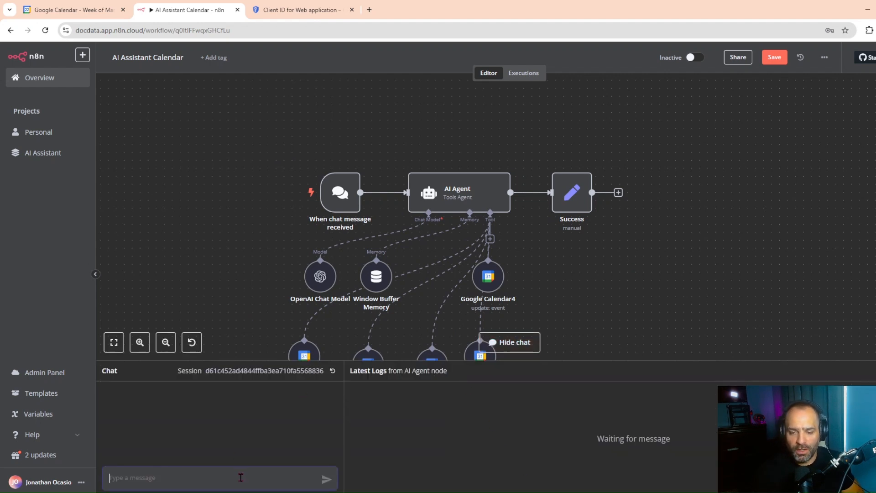
{"action": "type", "text": "Create a meeting for tomro"}
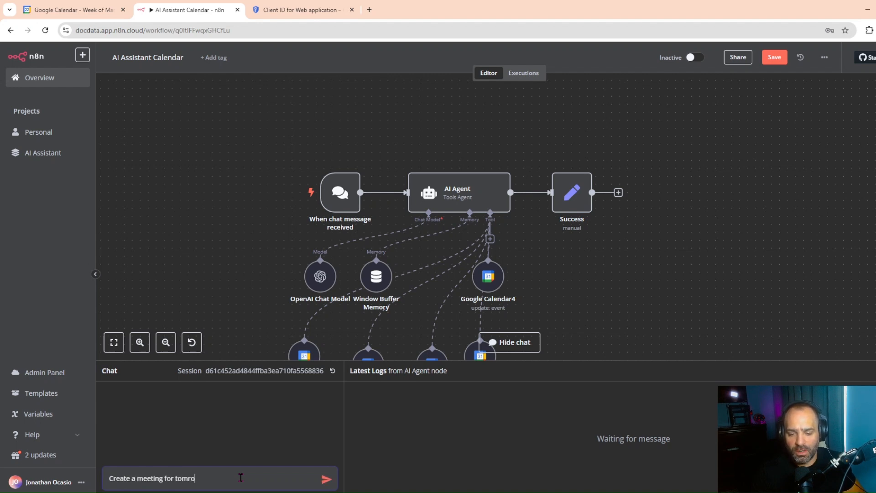
{"action": "type", "text": "row2"}
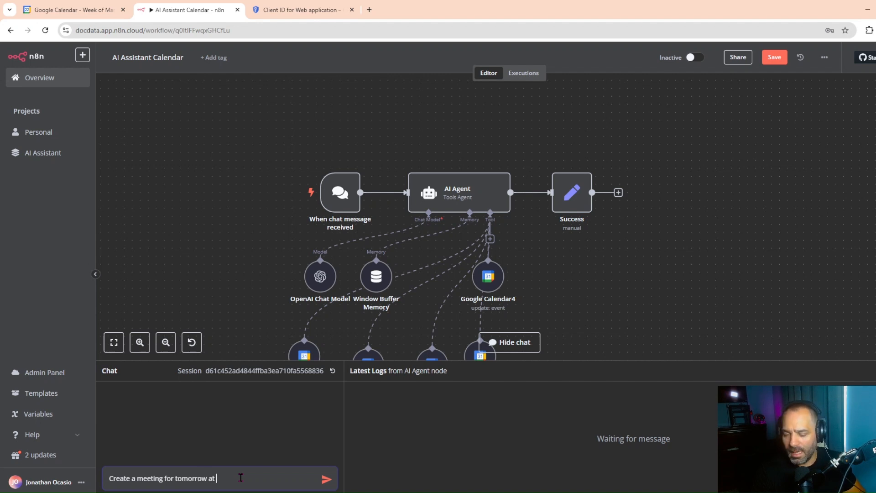
{"action": "type", "text": "8 ana"}
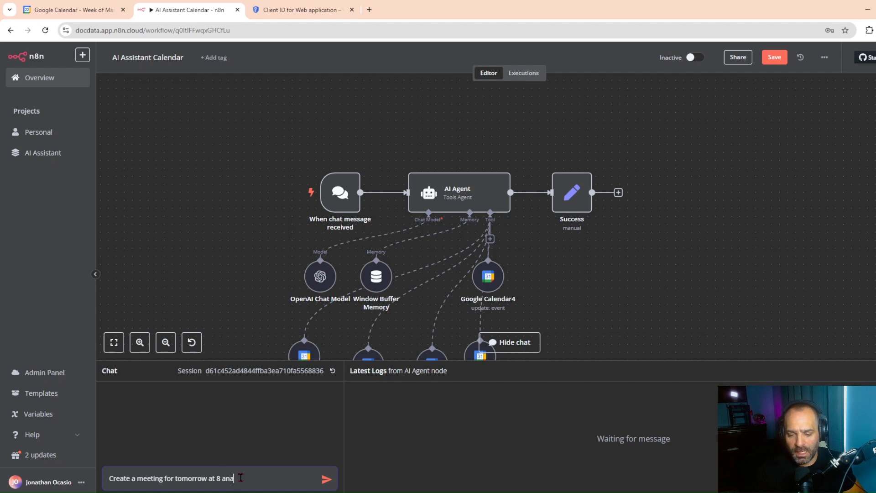
{"action": "type", "text": "m and title the meeting"}
{"action": "key", "text": "BackSpace"}
{"action": "key", "text": "BackSpace"}
{"action": "type", "text": "ng "}
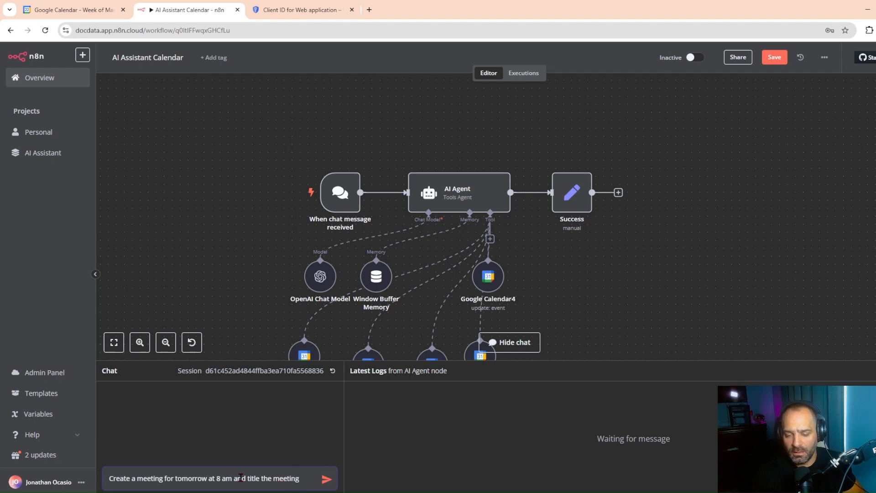
{"action": "type", "text": "HI bill."}
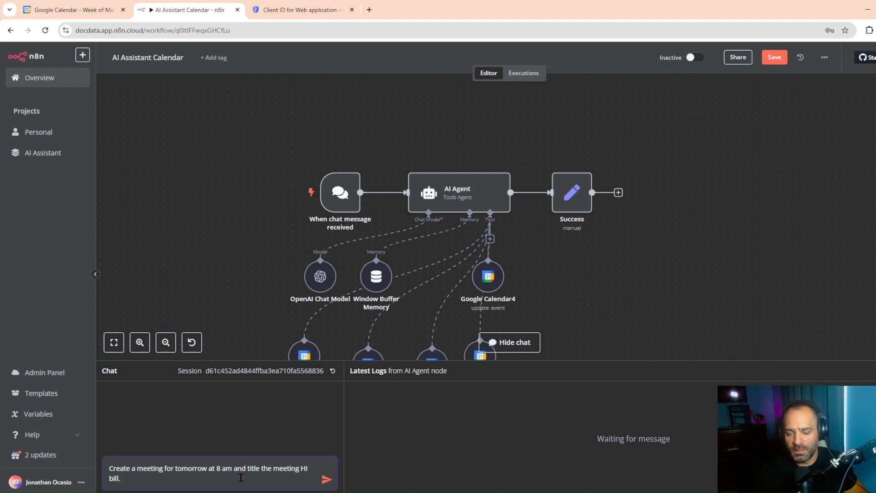
{"action": "left_click", "coordinate": [326, 479]}
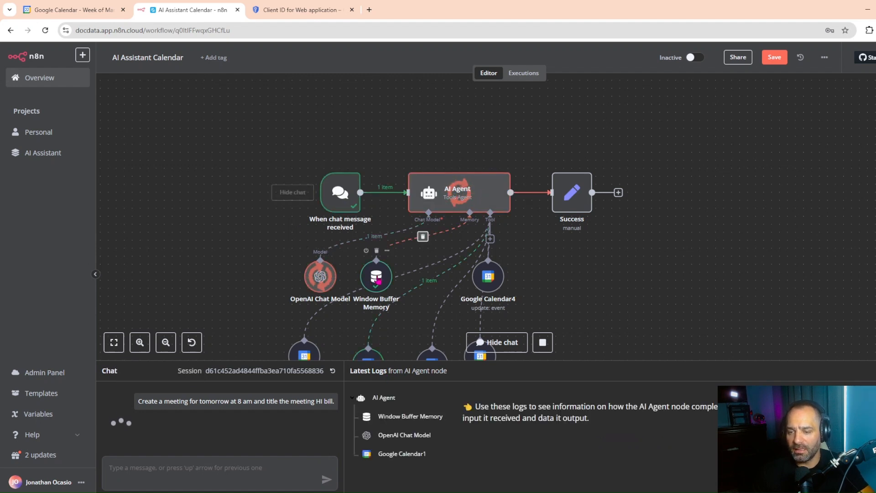
{"action": "scroll", "coordinate": [372, 301], "scroll_direction": "down", "scroll_amount": 1}
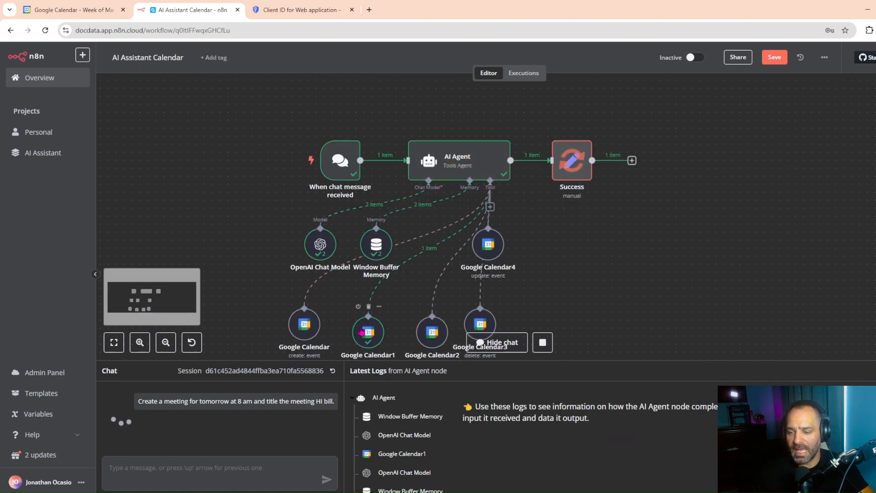